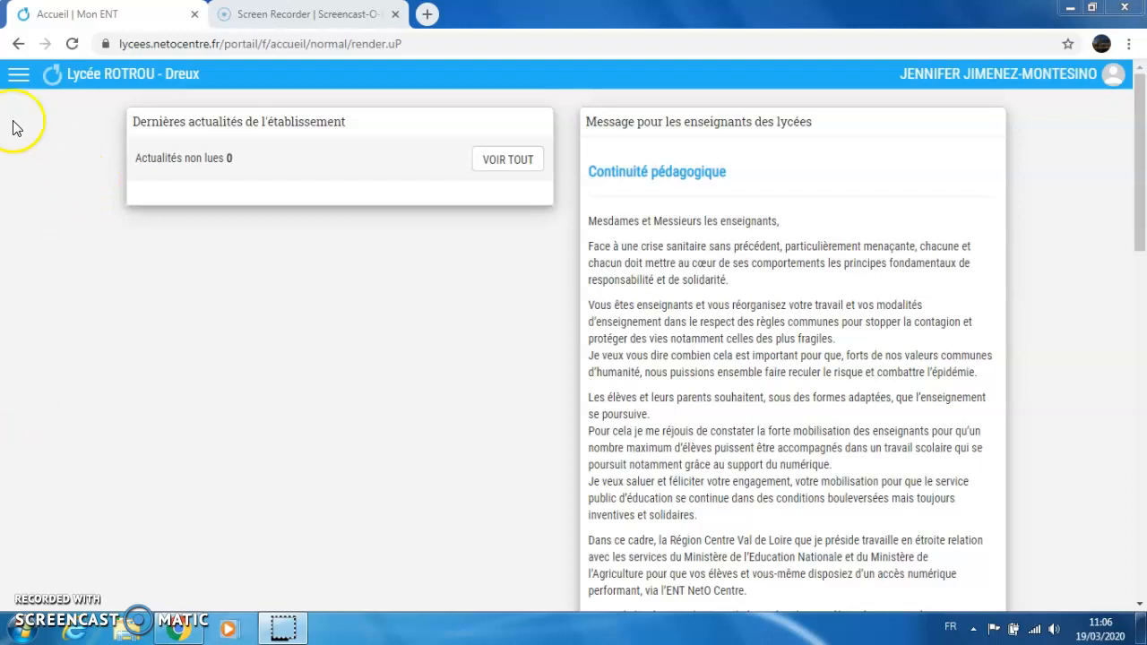
# Step: Open Pearltrees from the Médiacentre service of the school's ENT portal
pyautogui.click(18, 78)
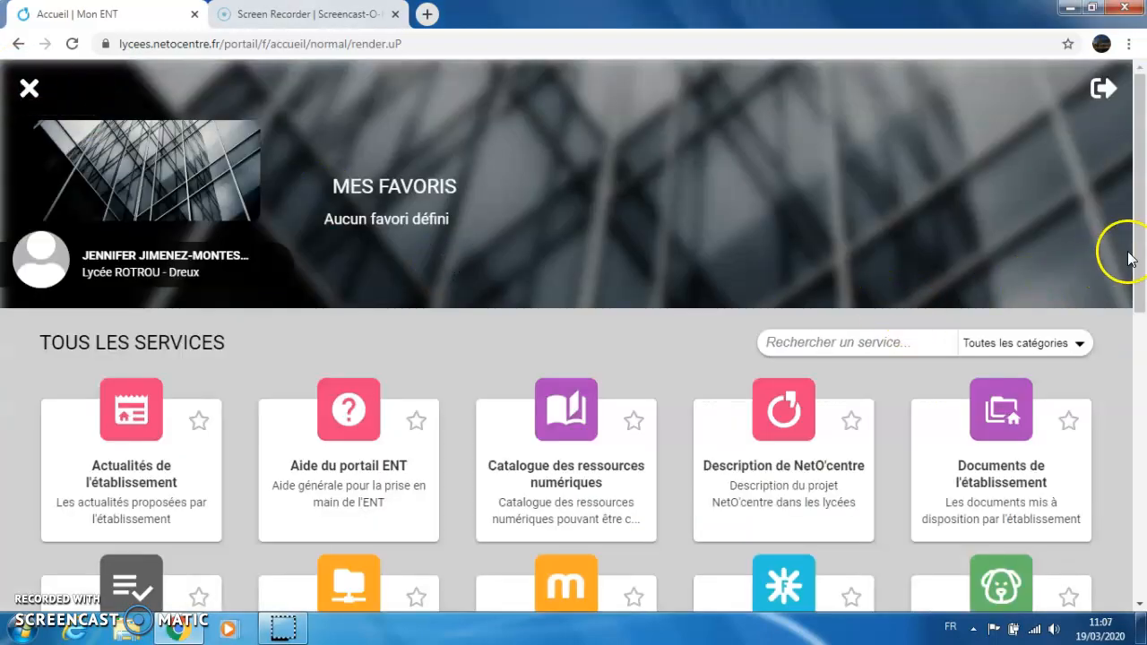
pyautogui.moveTo(1136, 249); pyautogui.dragTo(1141, 466)
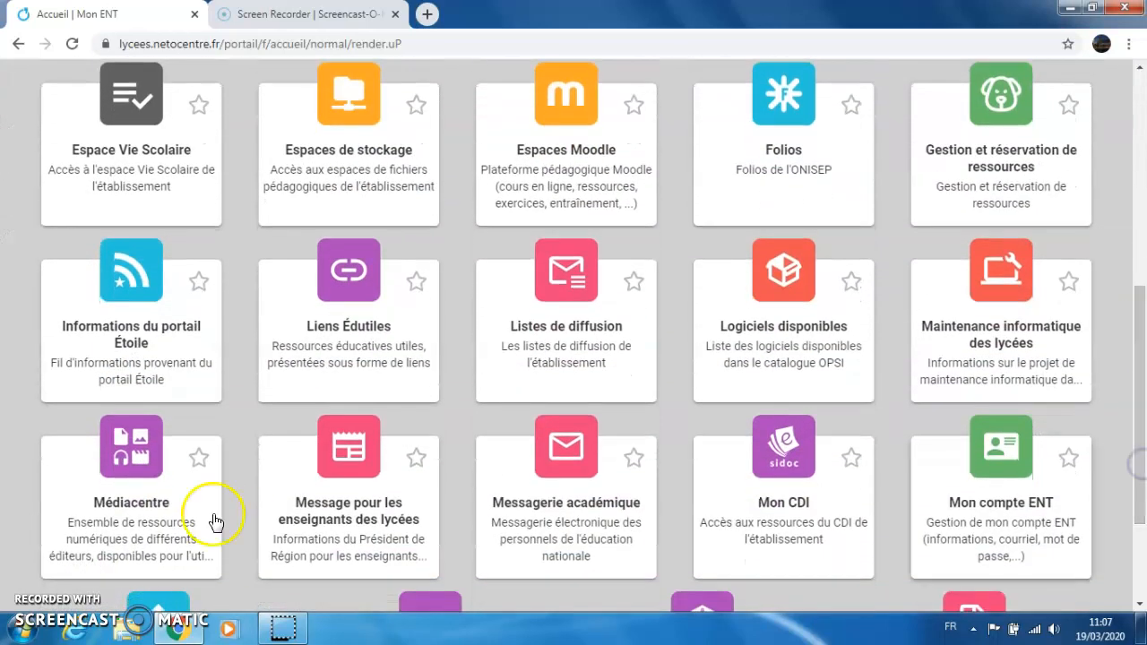
pyautogui.click(132, 465)
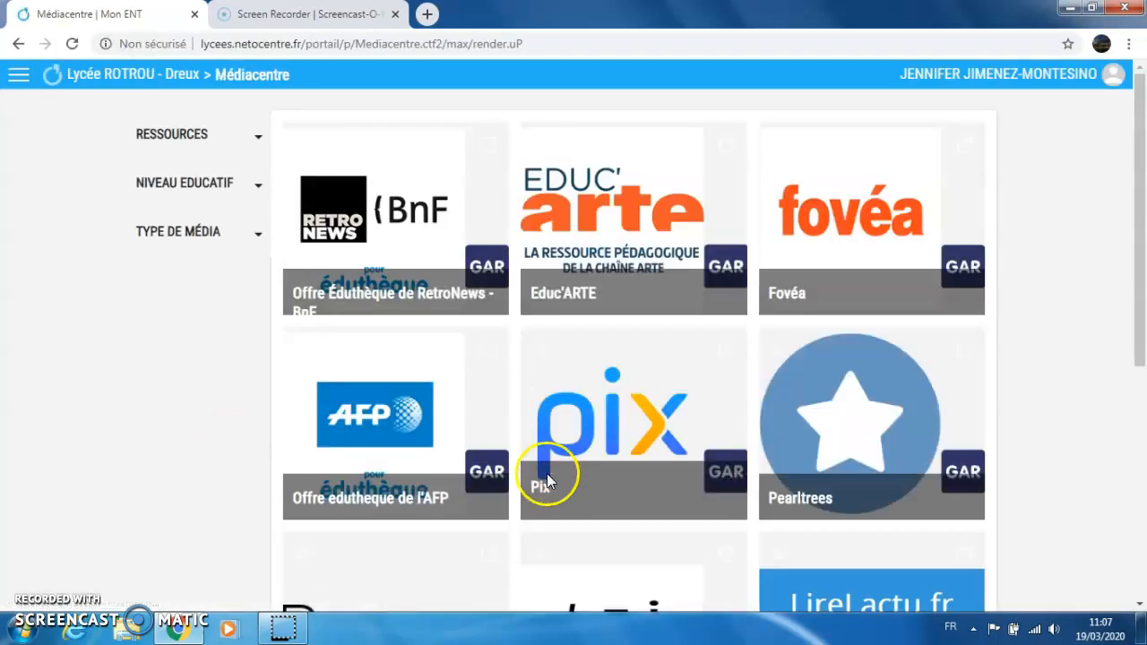
pyautogui.moveTo(870, 391)
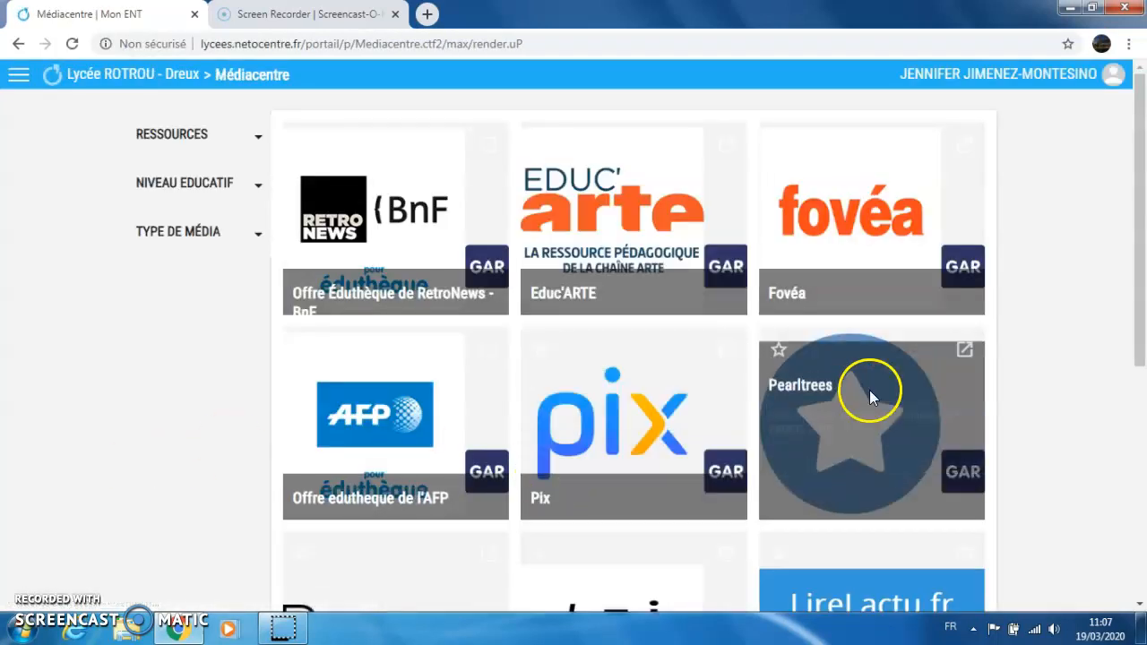
pyautogui.click(965, 351)
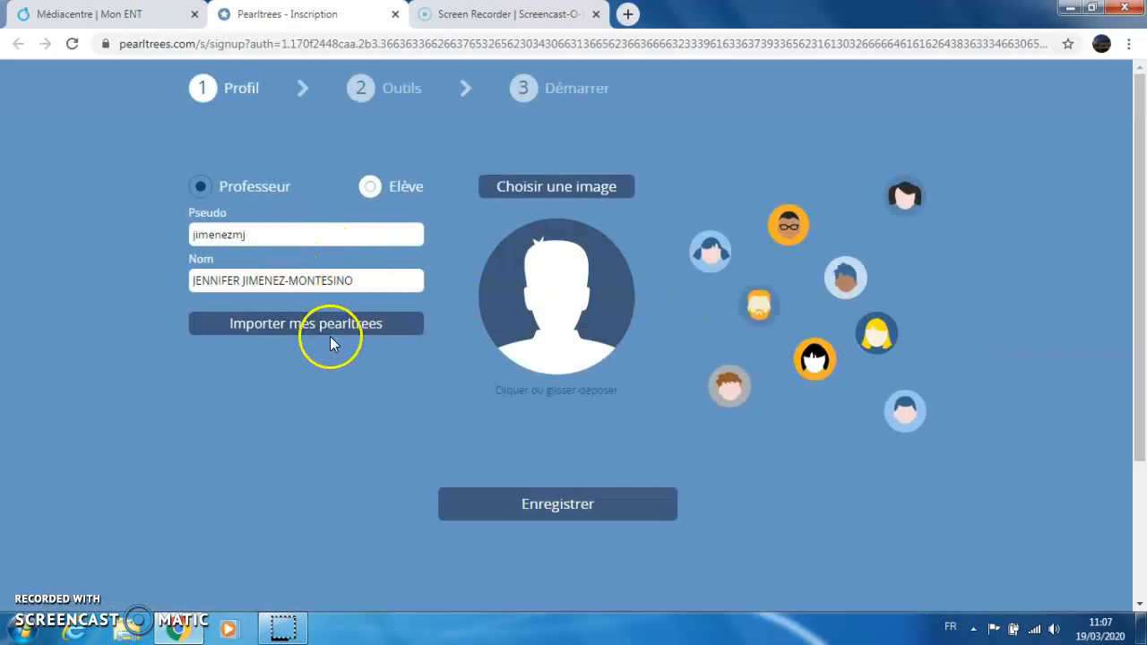
# Step: Save the Professeur profile for the Pearltrees account and install the Pearltrees Extension web clipper in Chrome
pyautogui.click(564, 506)
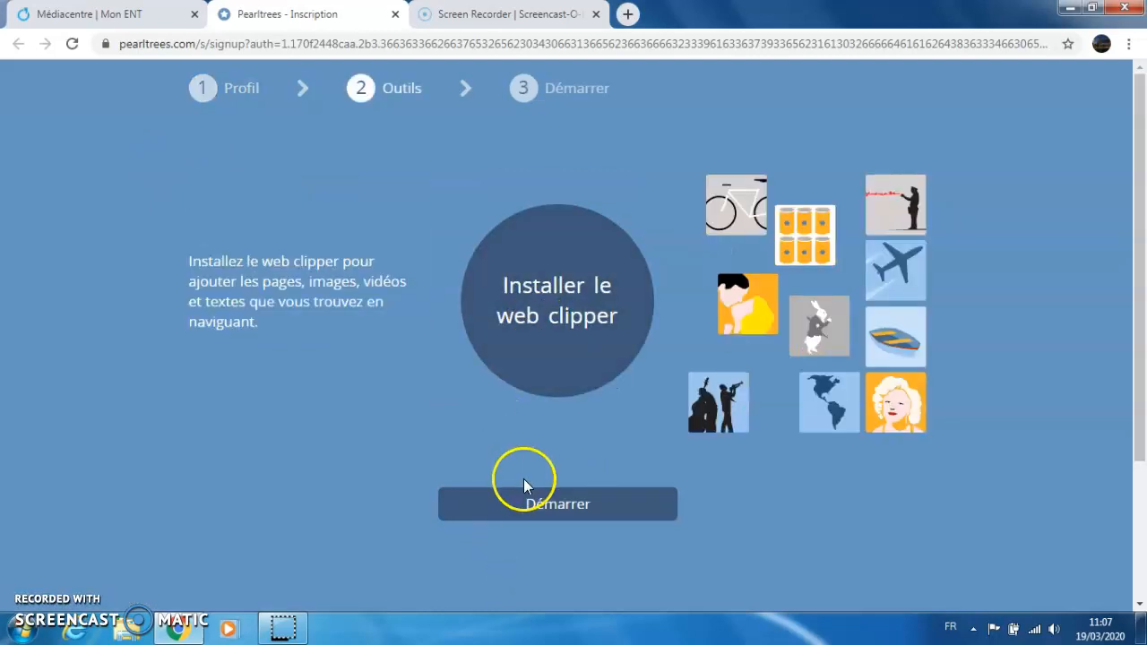
pyautogui.click(554, 323)
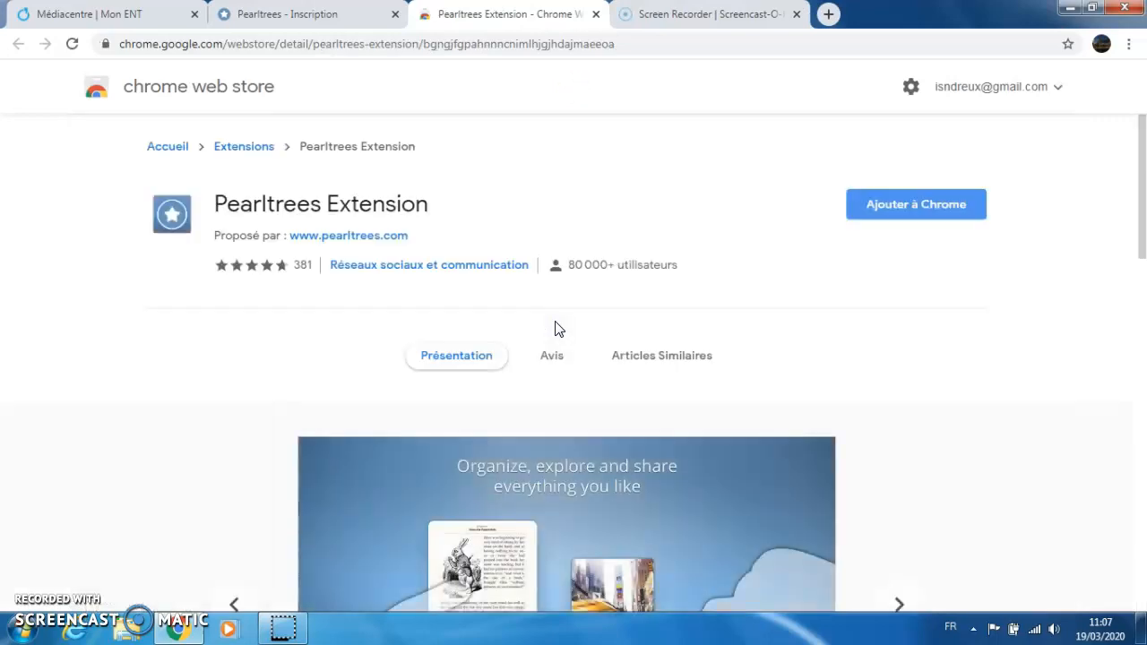
pyautogui.click(916, 210)
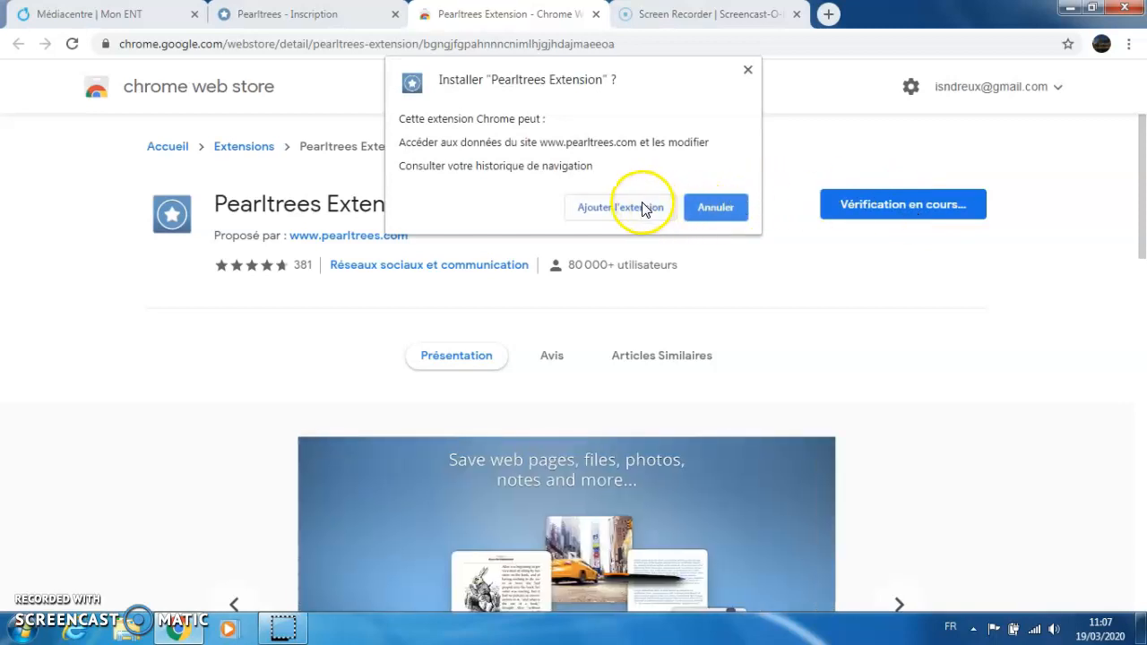
pyautogui.click(643, 209)
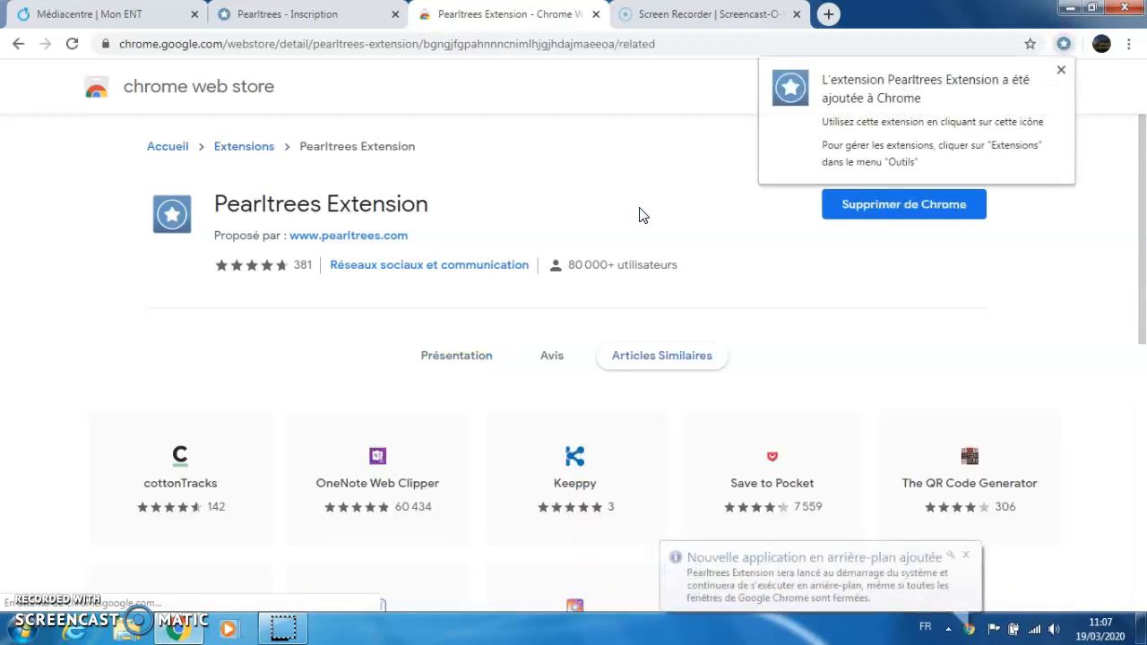
pyautogui.click(1060, 71)
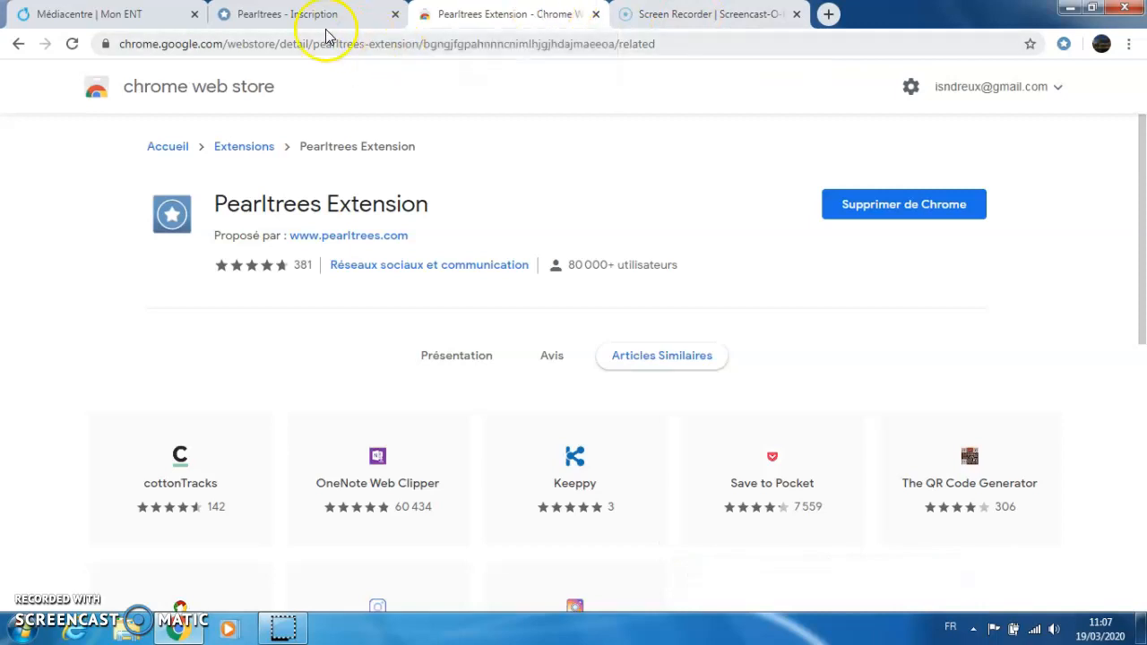
# Step: Finish the Pearltrees registration and go through the welcome slides to reach the account's home collection
pyautogui.click(303, 15)
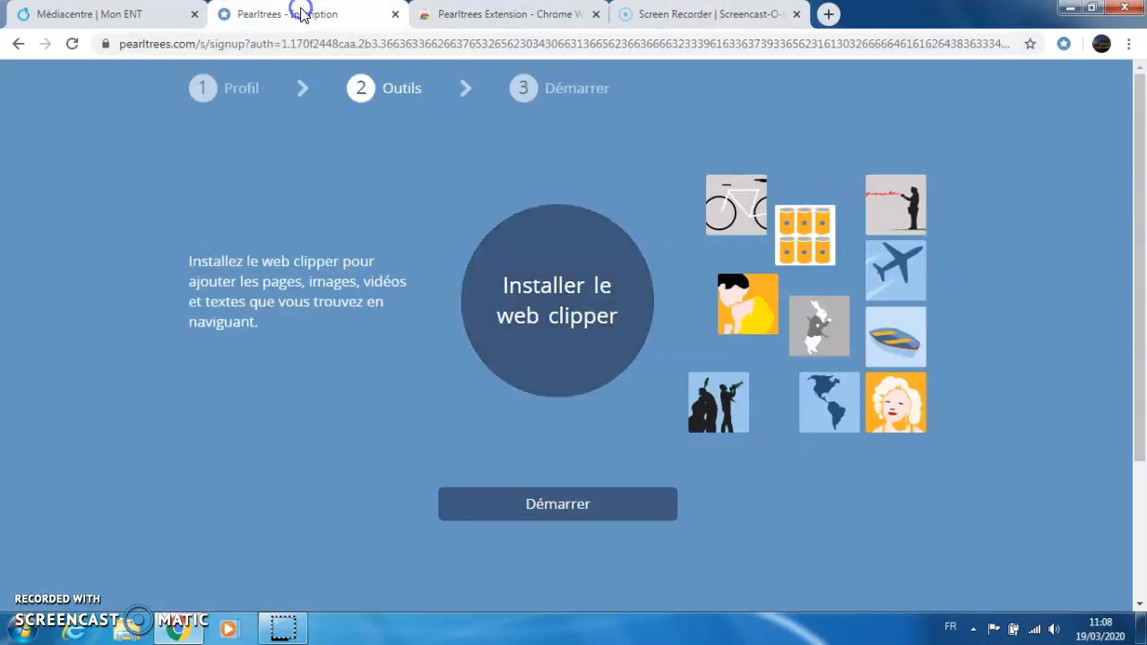
pyautogui.click(554, 508)
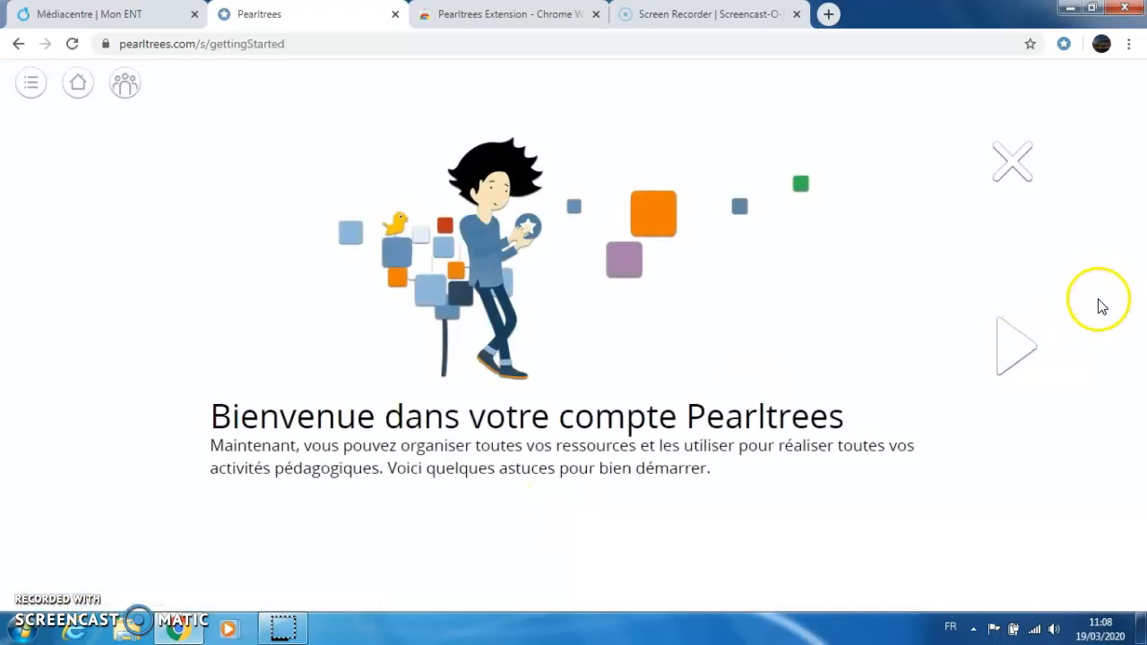
pyautogui.click(1019, 339)
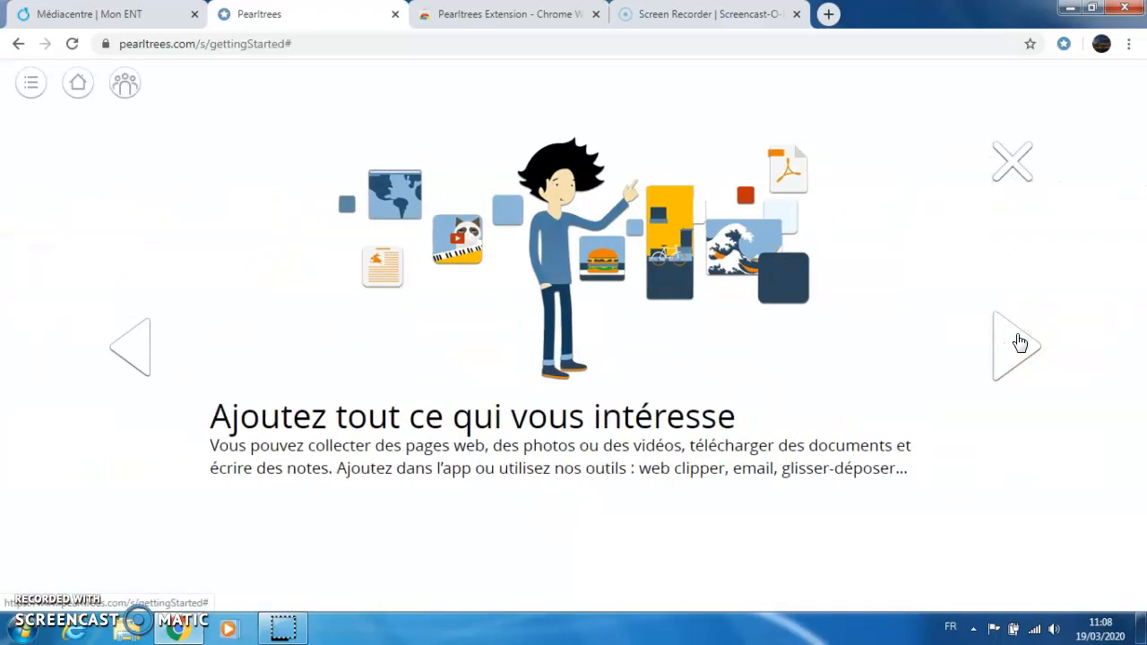
pyautogui.click(1016, 338)
pyautogui.click(1019, 338)
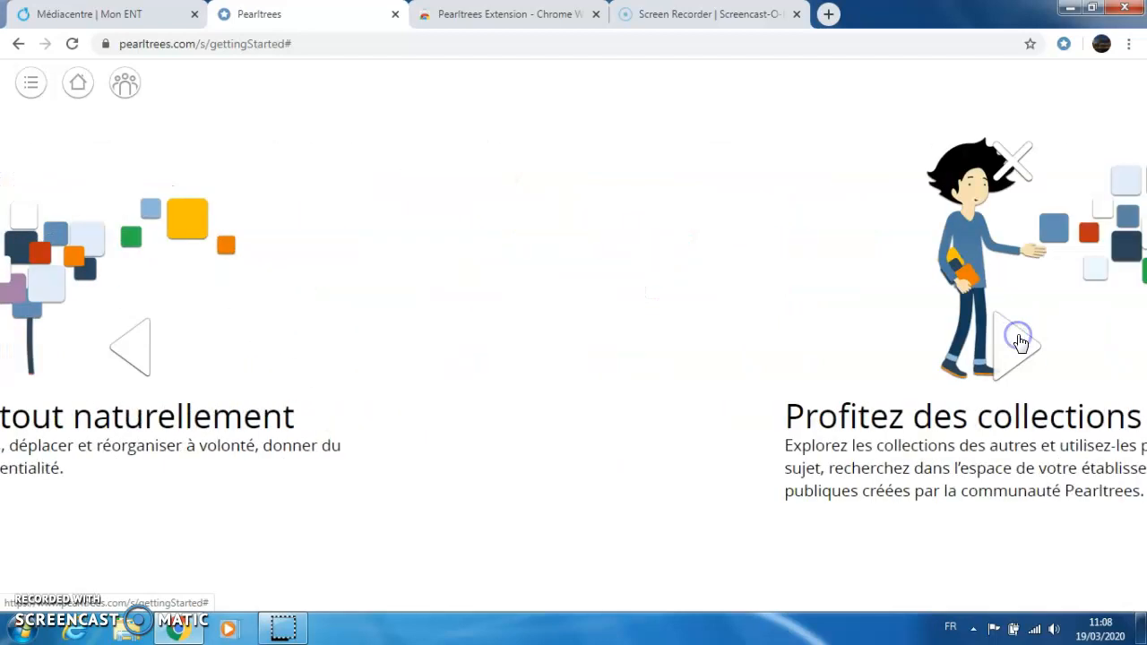
pyautogui.click(1022, 341)
pyautogui.click(1023, 342)
pyautogui.click(956, 346)
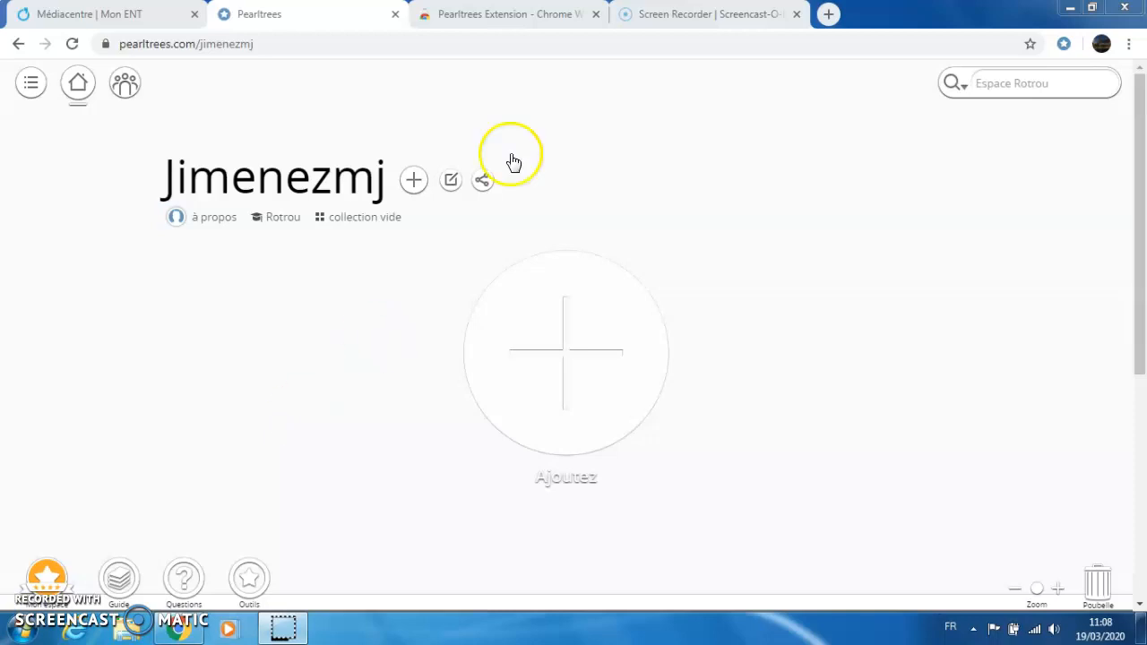
# Step: Add two sections named 204 and 201 to the home collection
pyautogui.click(451, 186)
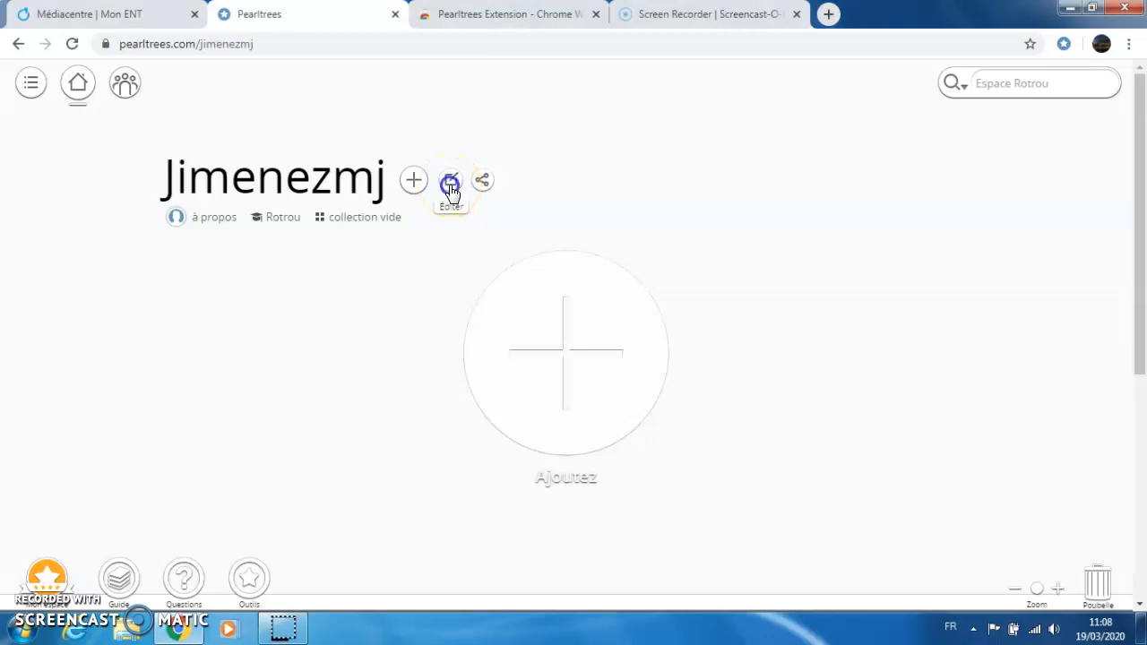
pyautogui.click(438, 246)
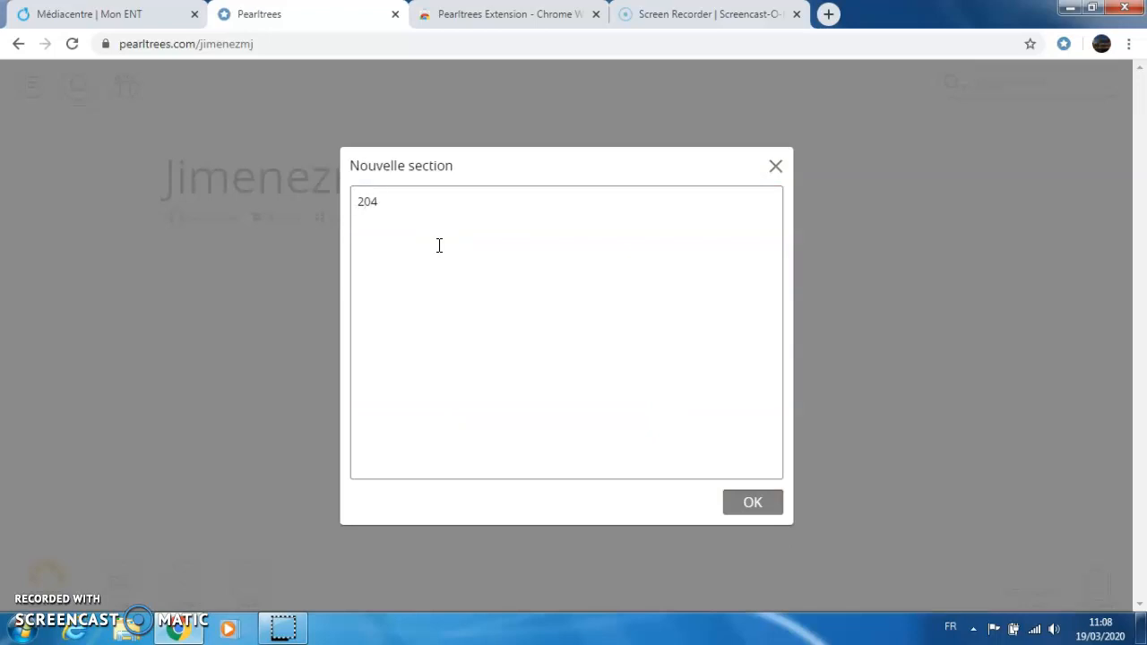
pyautogui.click(759, 503)
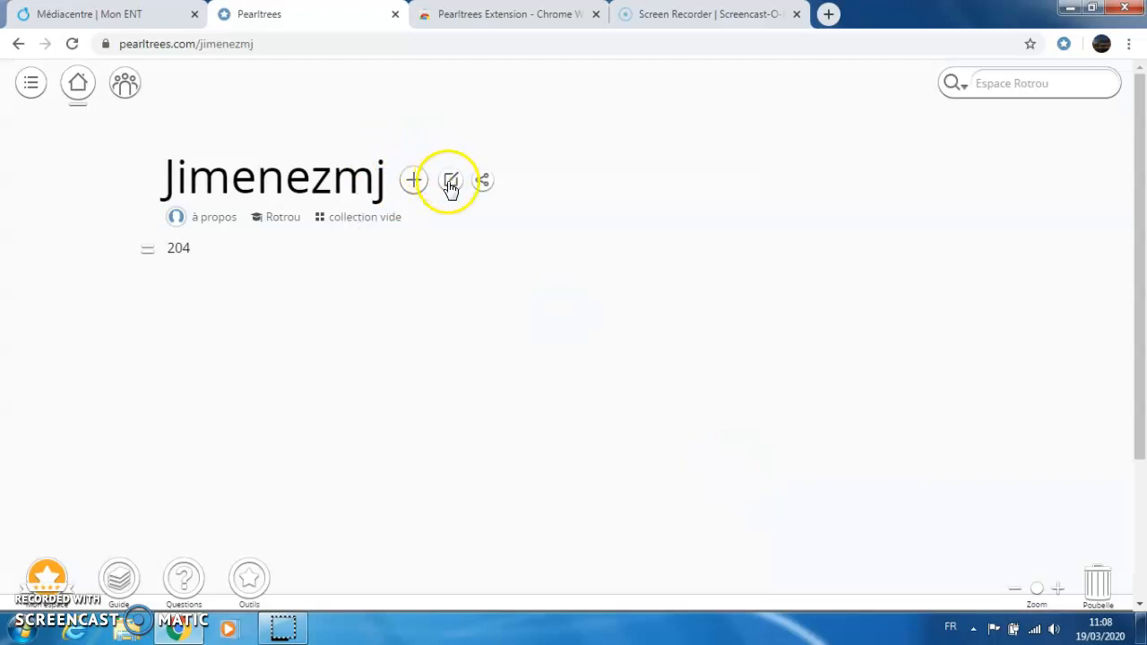
pyautogui.click(451, 182)
pyautogui.click(448, 238)
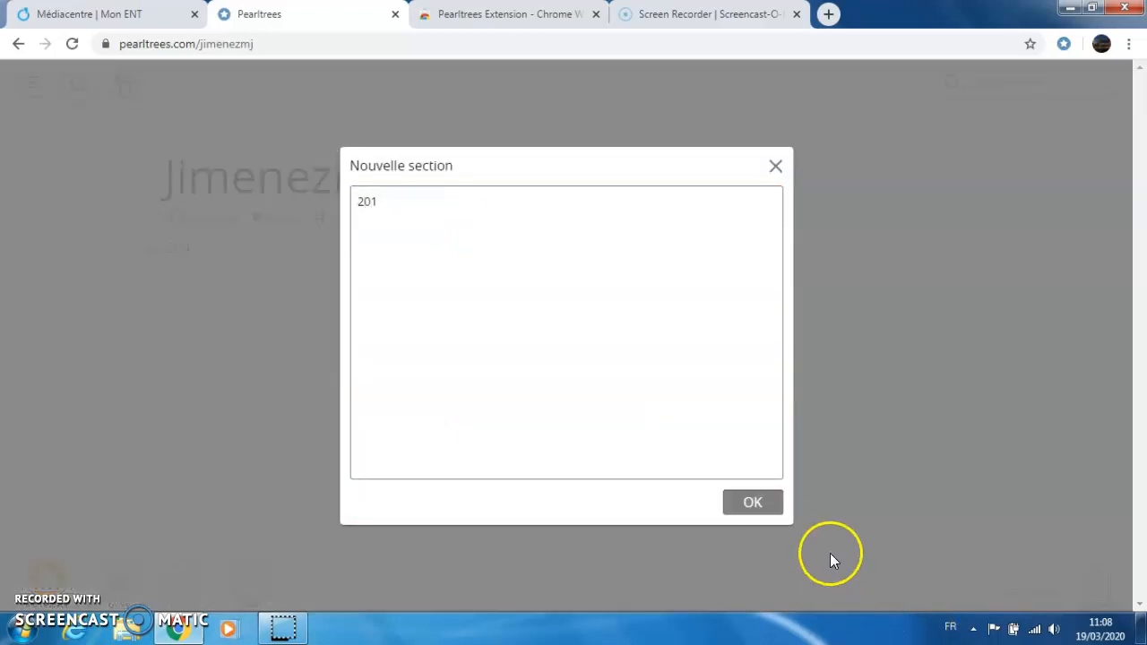
pyautogui.click(752, 502)
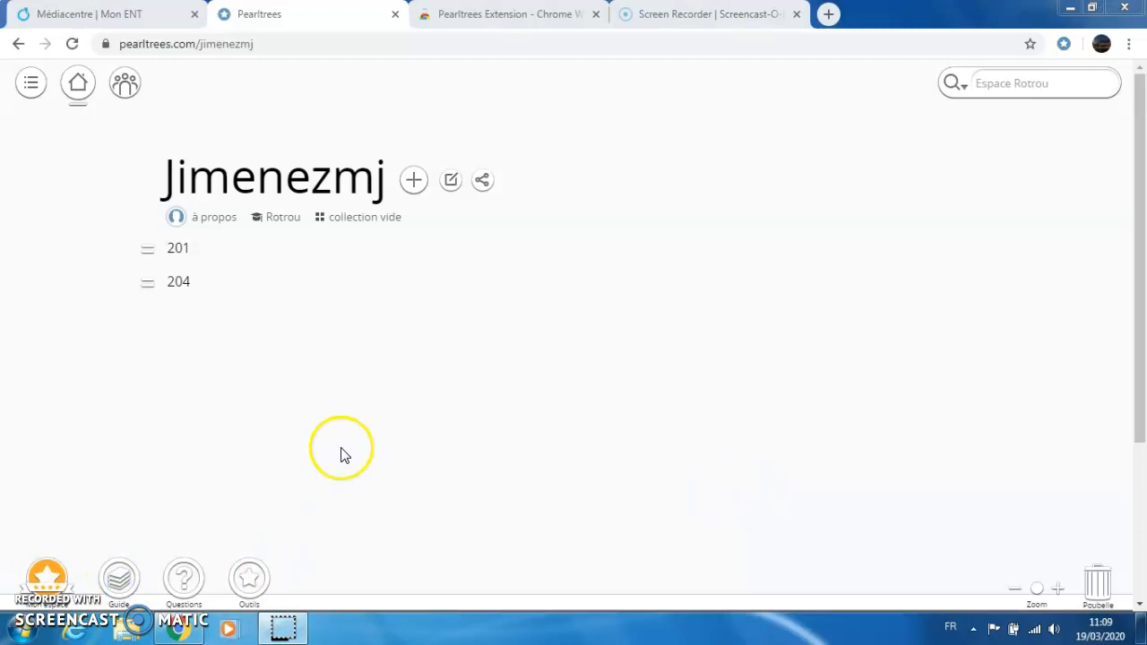
# Step: Create a collection titled 201 with its visibility set to privé
pyautogui.click(414, 182)
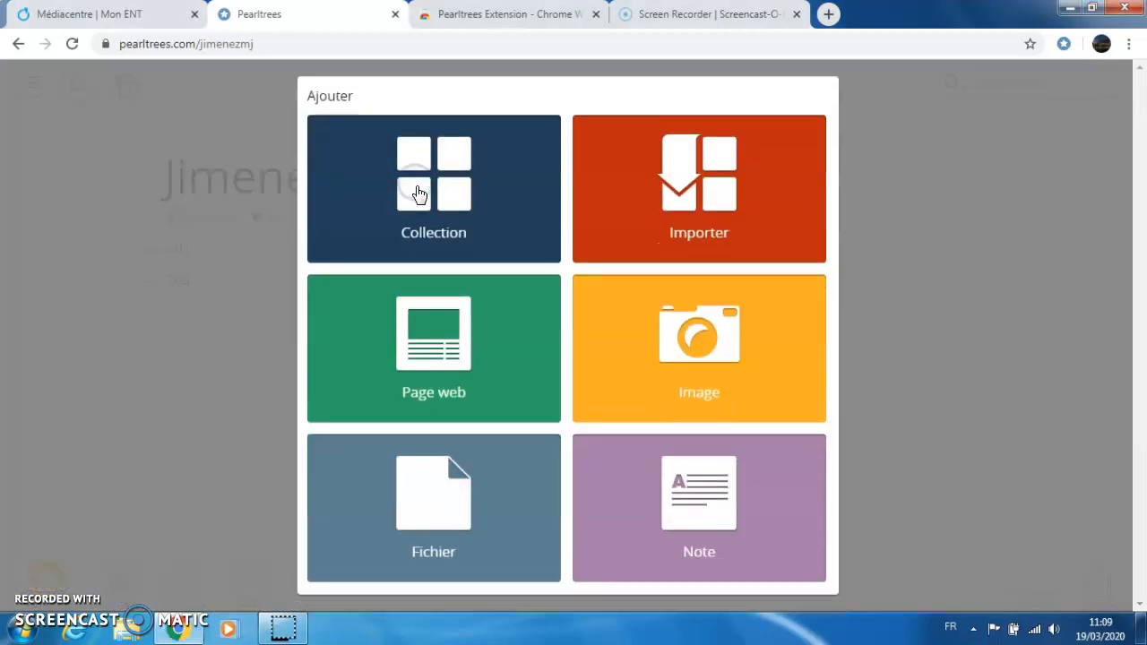
pyautogui.click(427, 190)
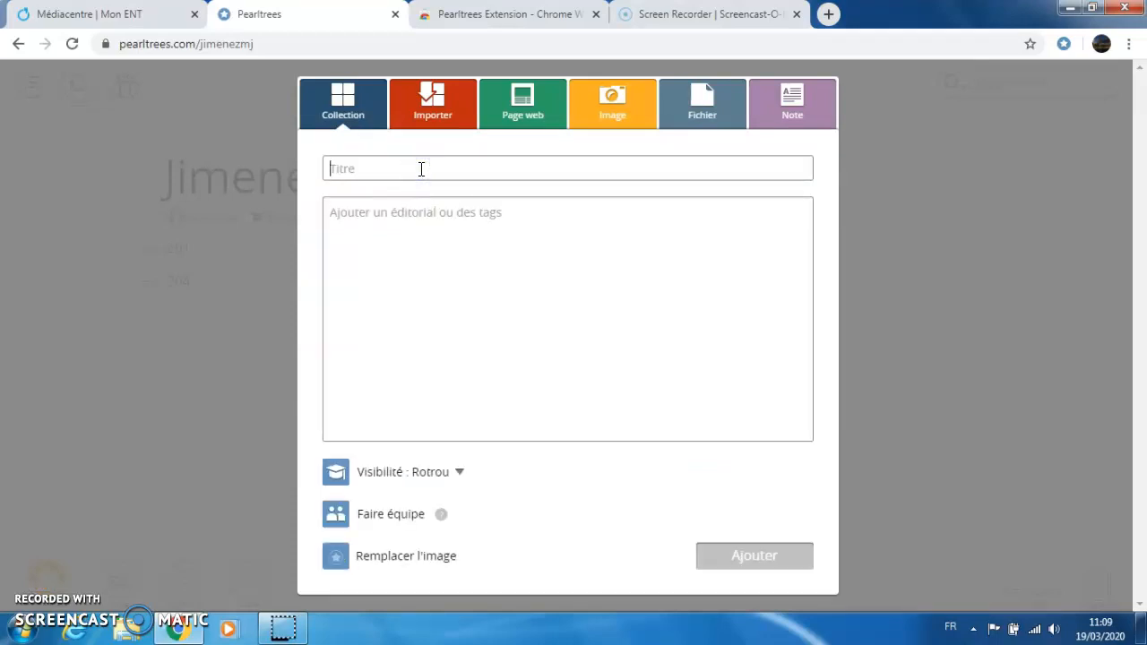
pyautogui.write('201')
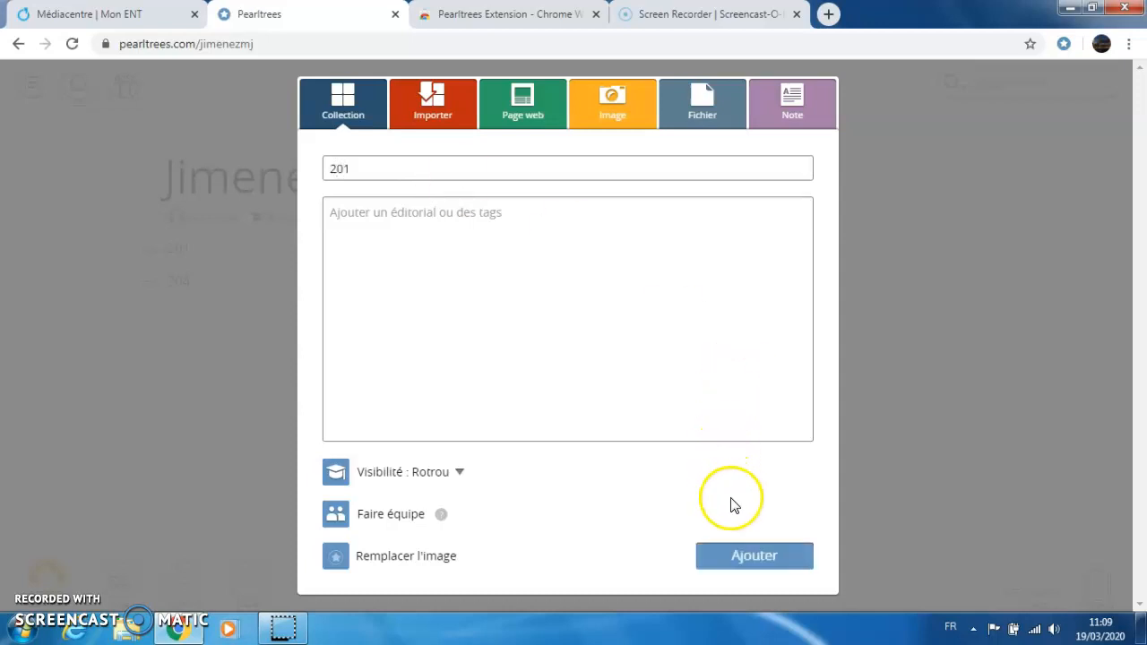
pyautogui.click(459, 474)
pyautogui.click(398, 277)
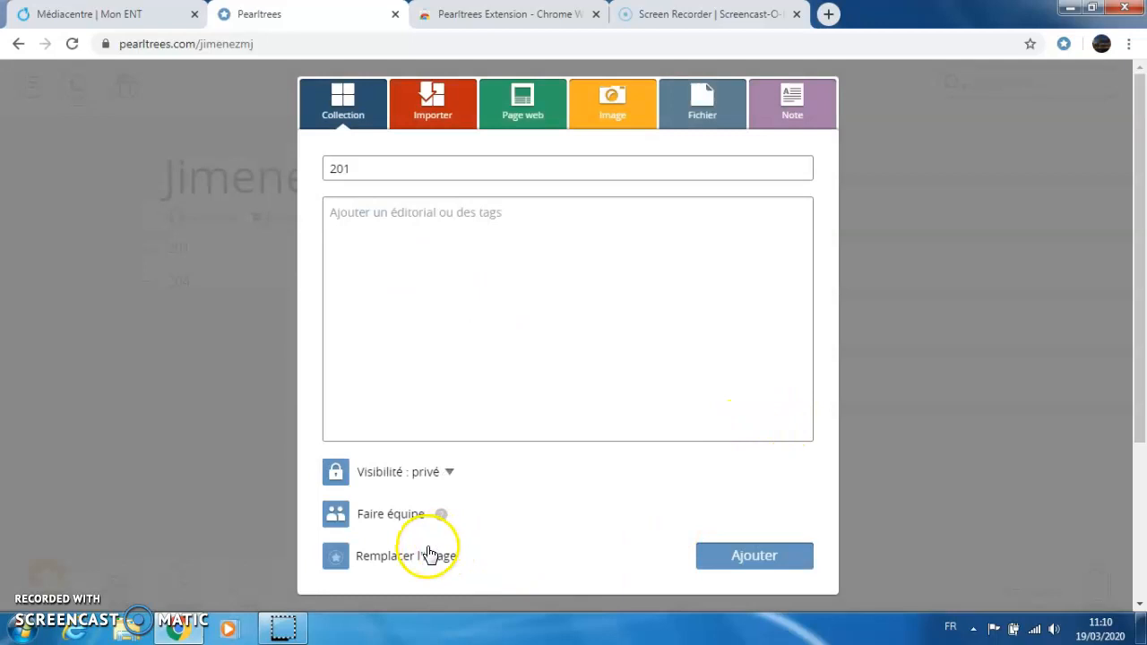
pyautogui.click(744, 559)
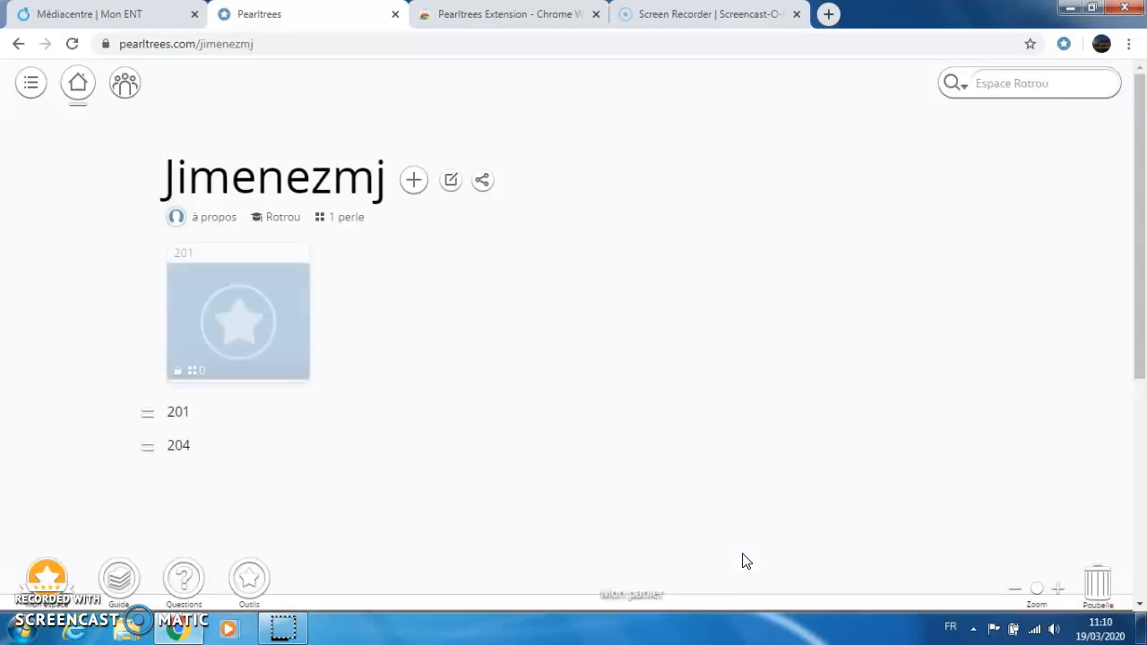
# Step: Move the 201 collection under the section heading 201
pyautogui.click(229, 336)
pyautogui.moveTo(229, 336); pyautogui.dragTo(237, 224)
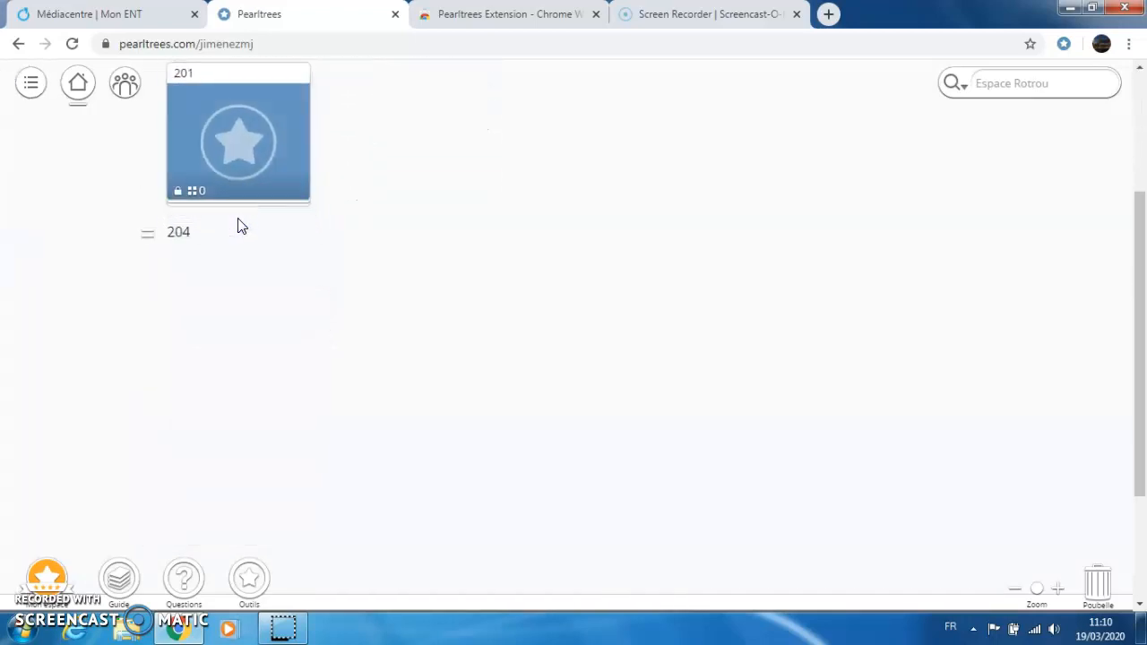
pyautogui.moveTo(1136, 341); pyautogui.dragTo(1140, 205)
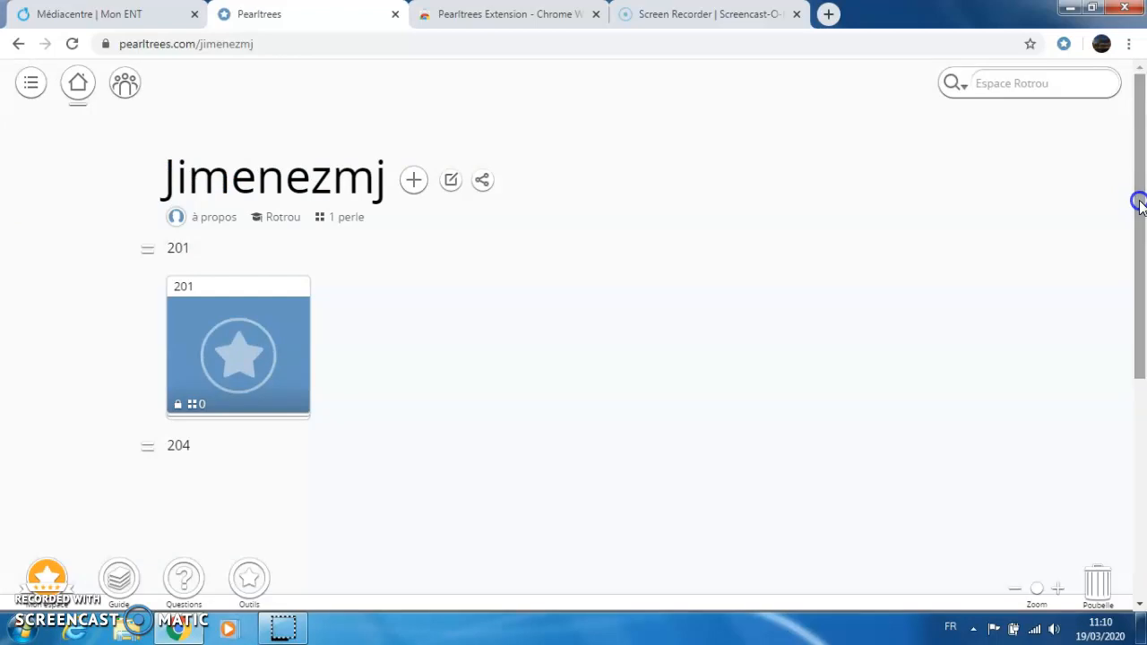
# Step: Open the 201 collection and view the 2NDE01 class directory in its sharing options
pyautogui.click(278, 307)
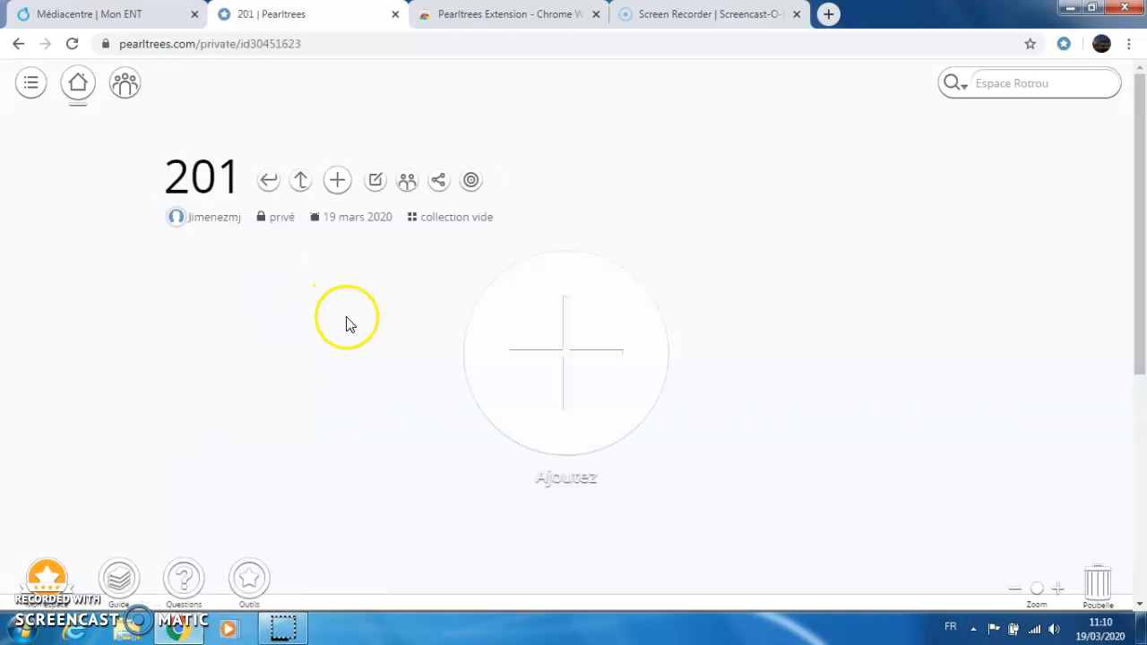
pyautogui.click(440, 182)
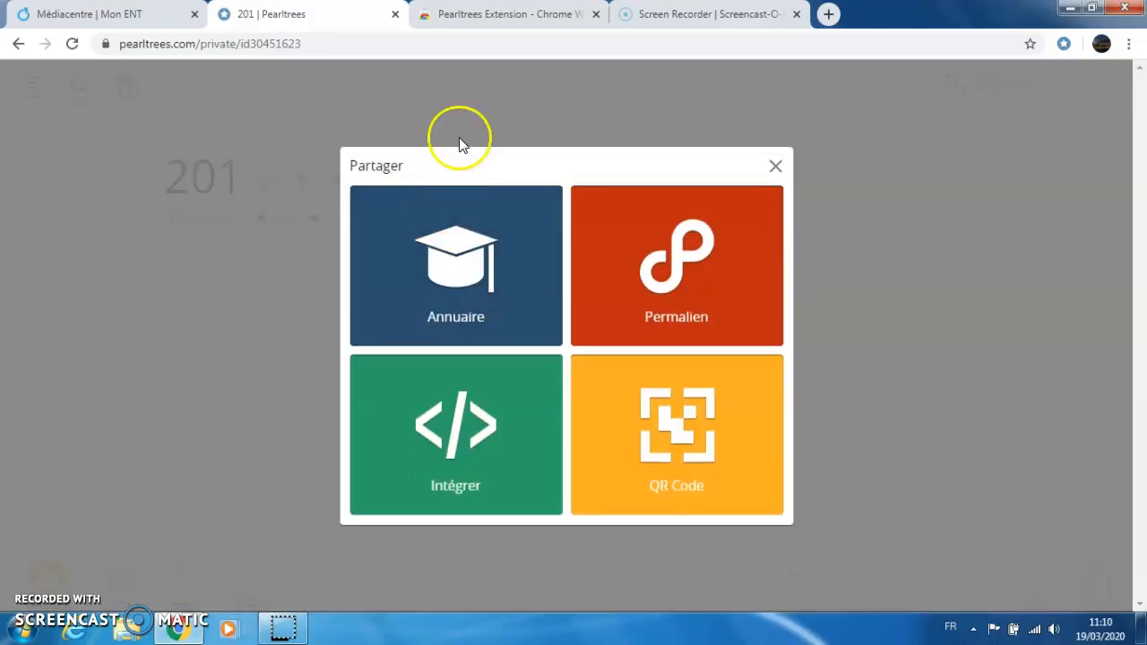
pyautogui.click(455, 281)
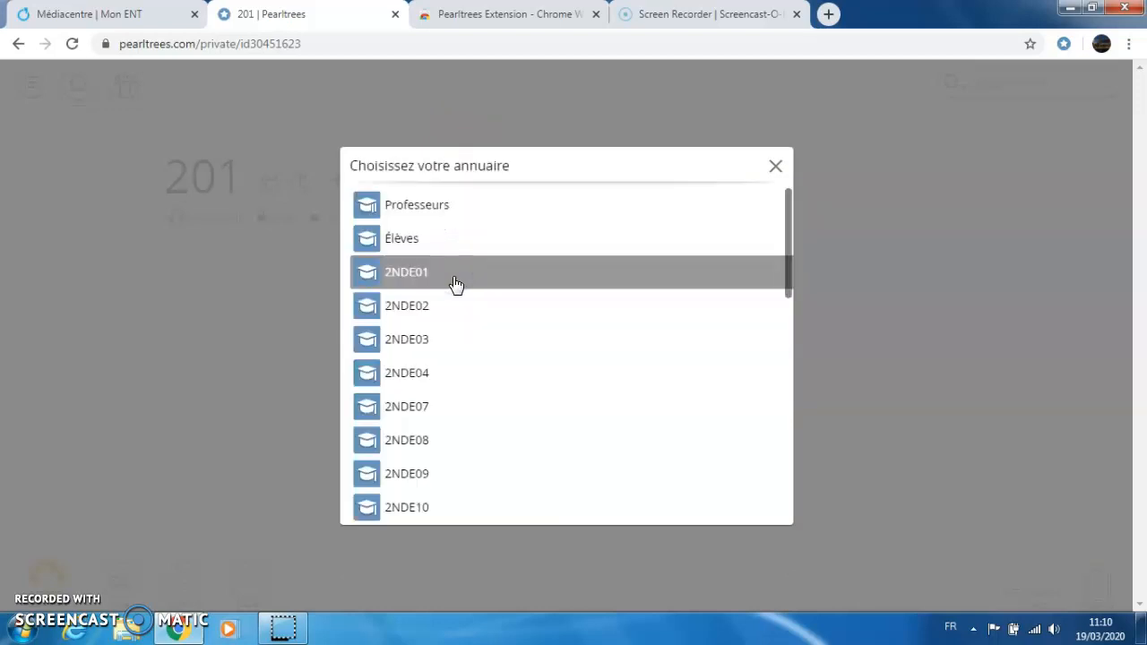
pyautogui.click(409, 274)
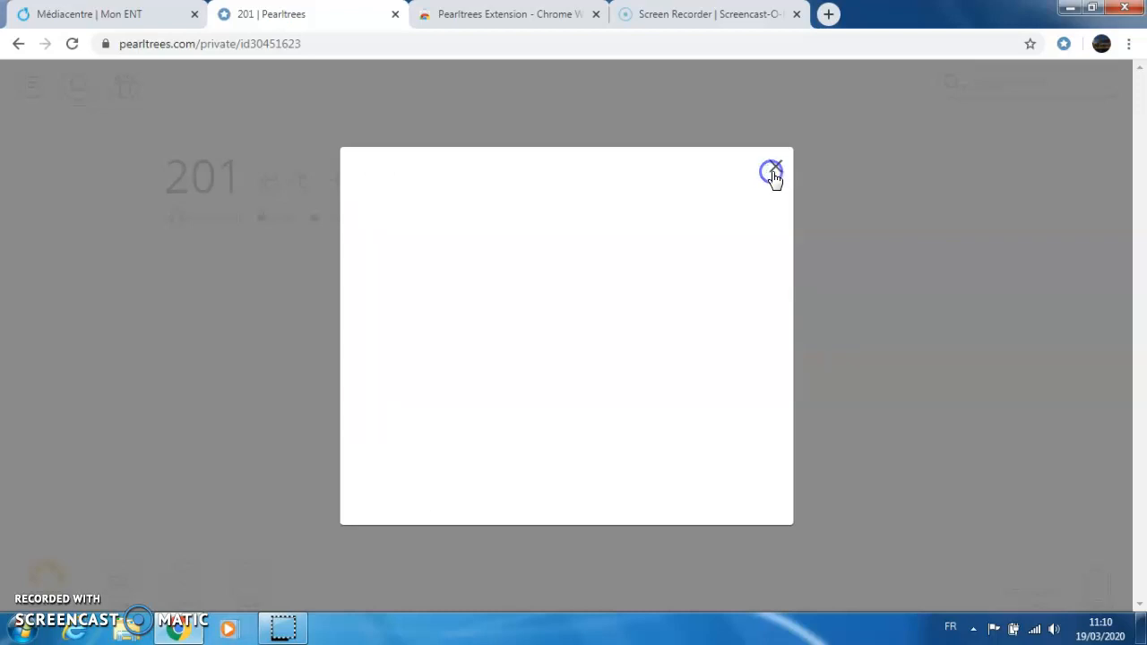
pyautogui.click(776, 170)
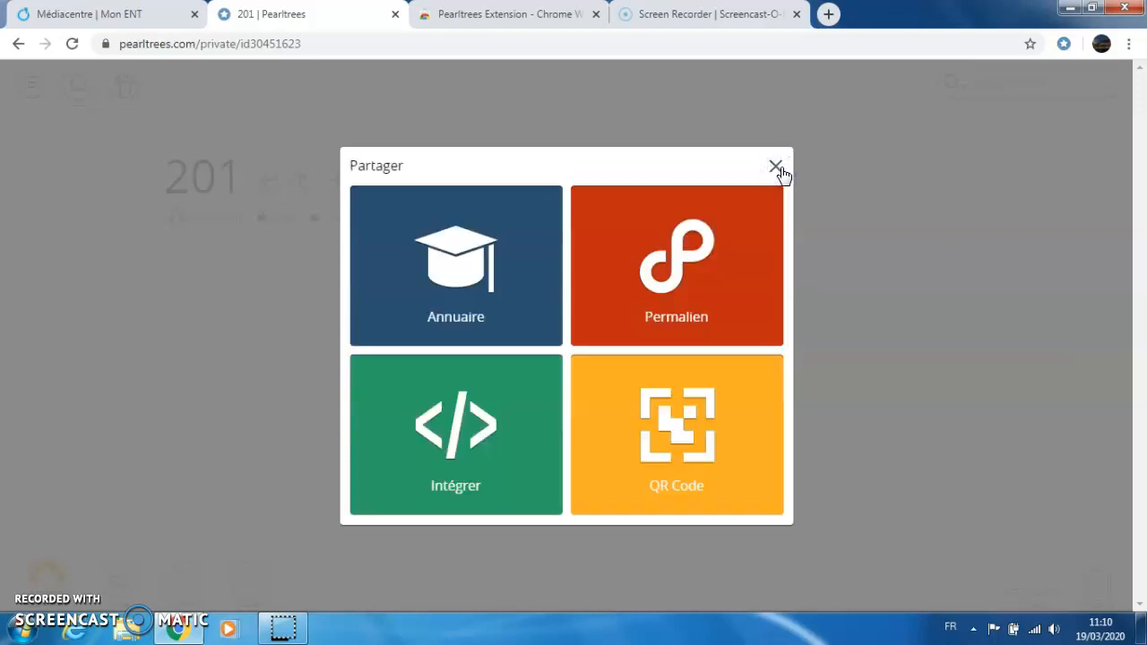
# Step: Display the permalink for sharing the private 201 collection externally, and close the sharing options
pyautogui.click(687, 263)
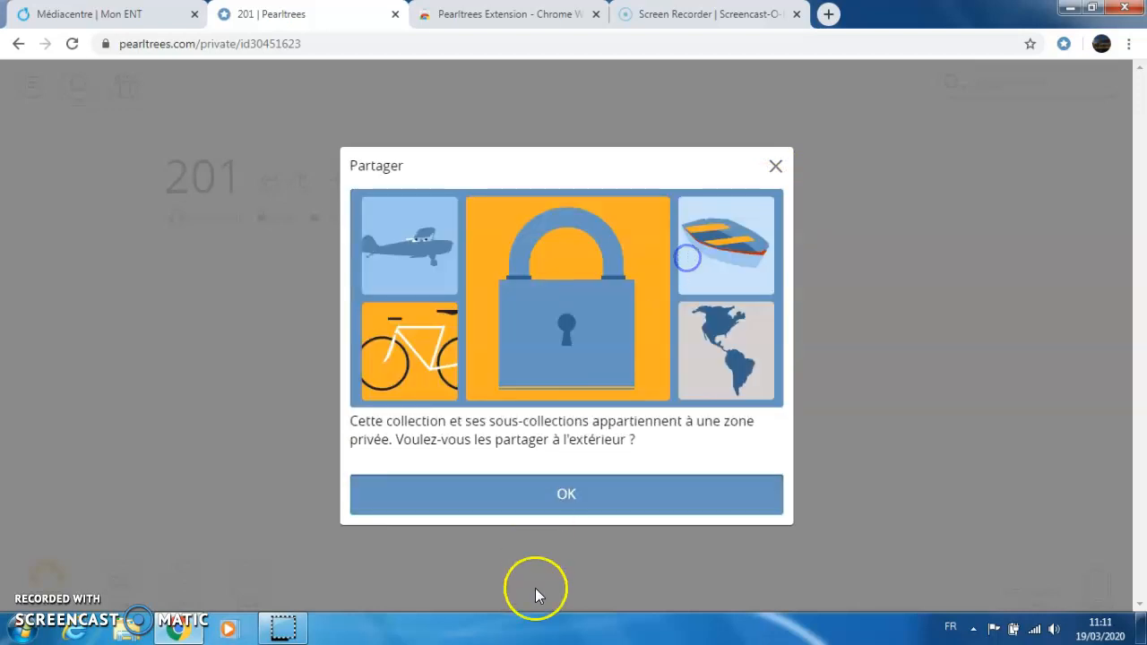
pyautogui.click(541, 499)
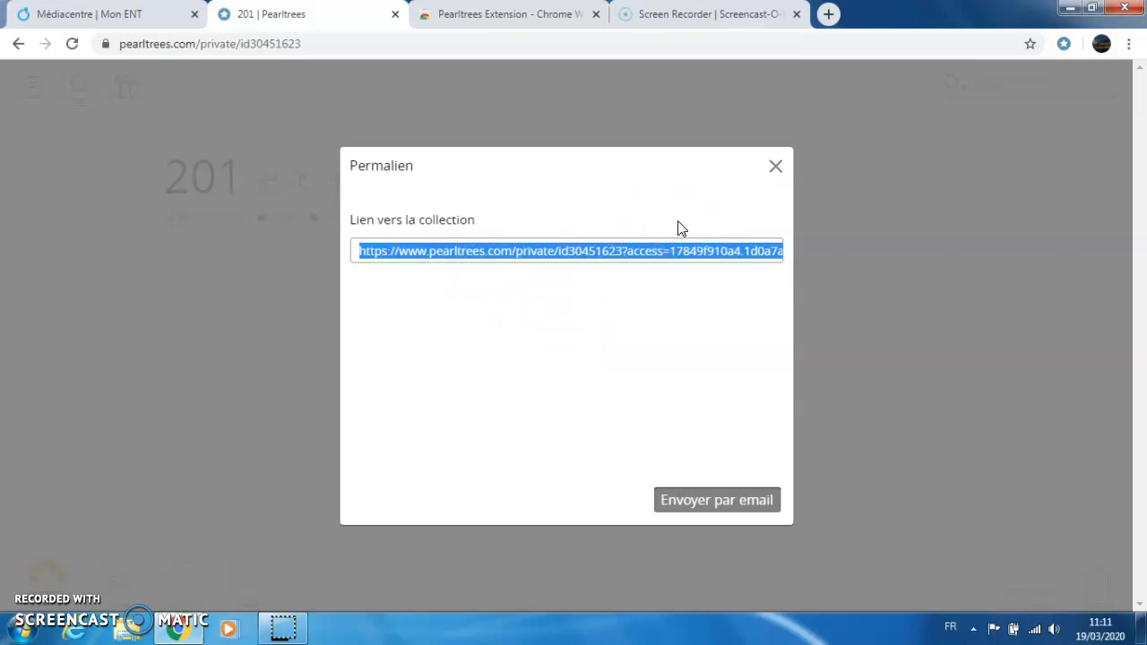
pyautogui.click(775, 170)
pyautogui.click(775, 170)
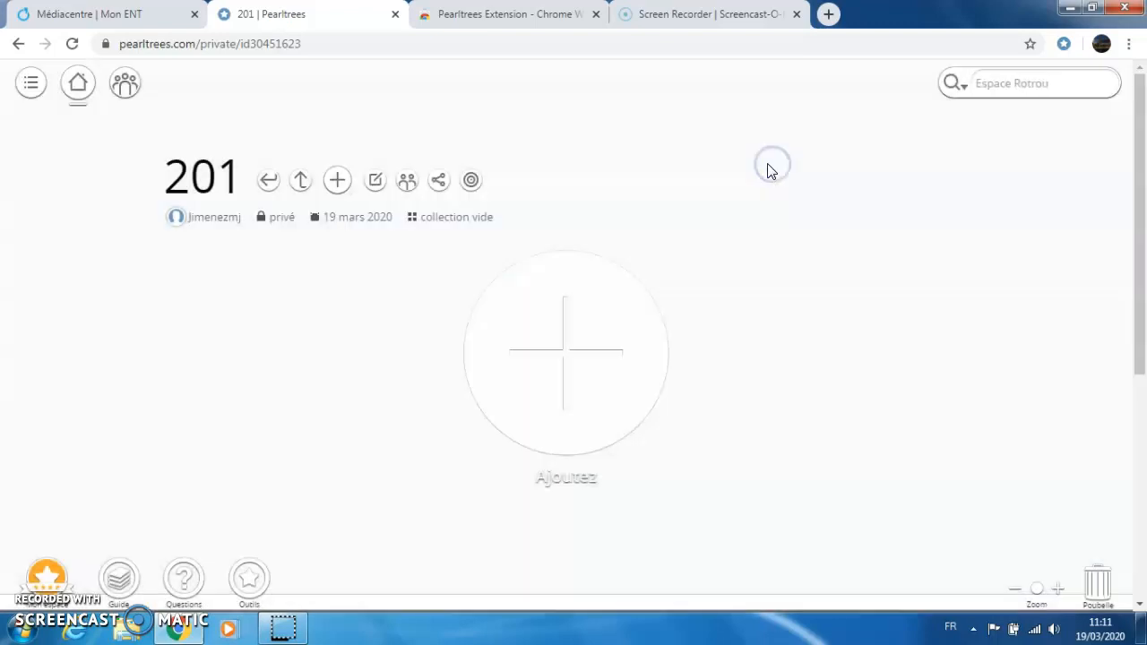
# Step: Create a private collection titled Cours inside the 201 collection
pyautogui.click(303, 184)
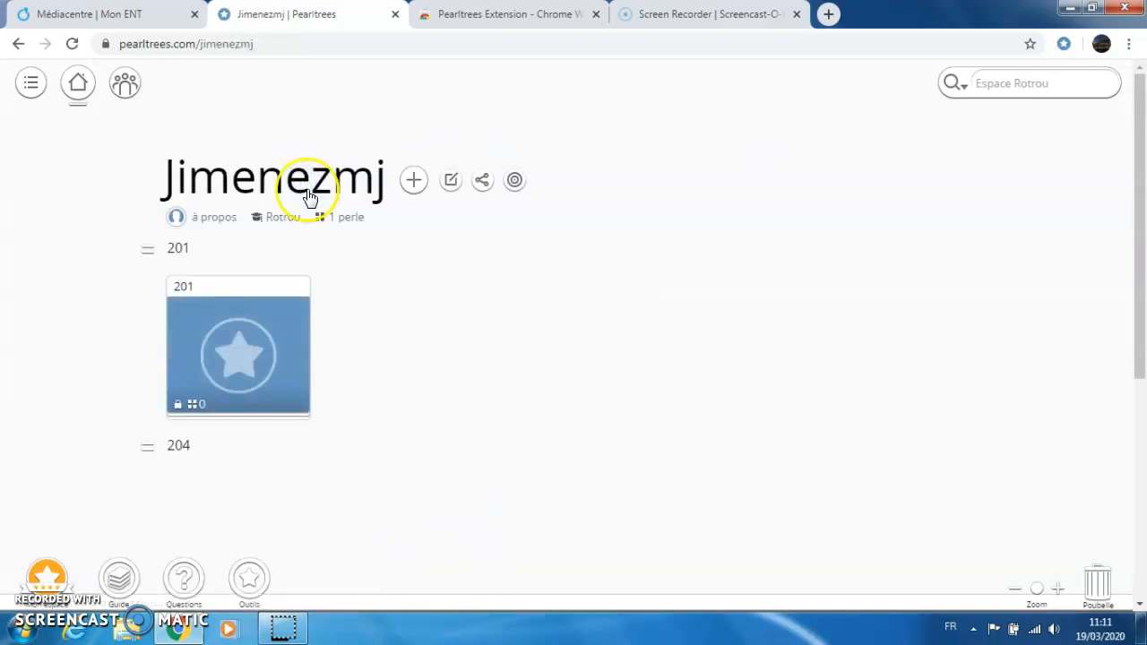
pyautogui.click(258, 350)
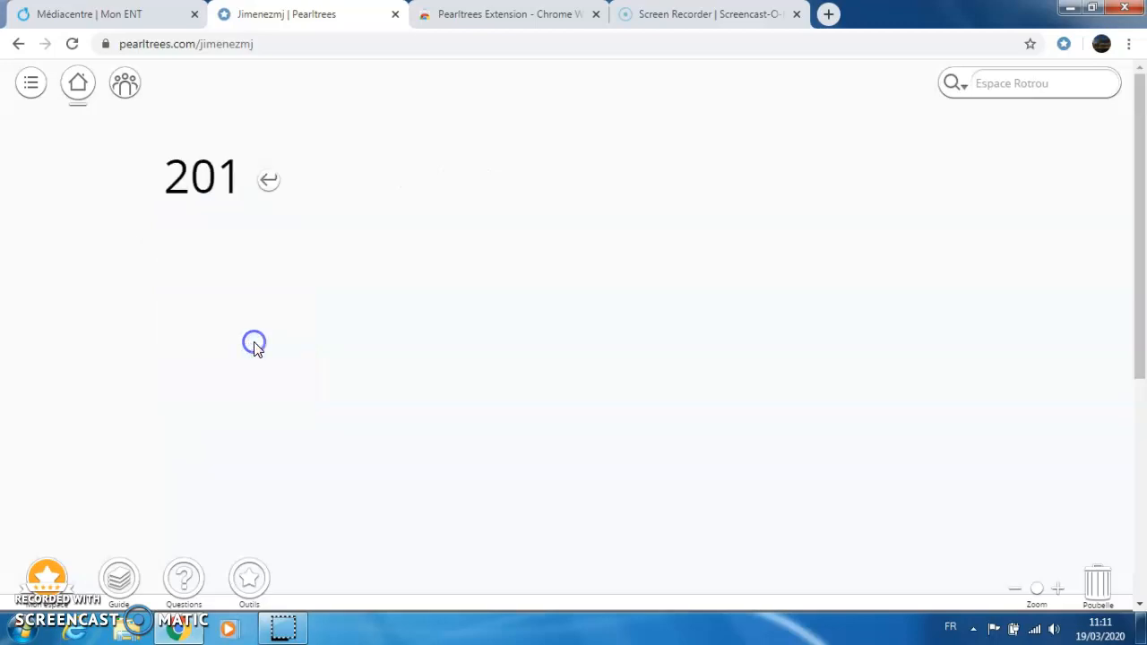
pyautogui.click(337, 182)
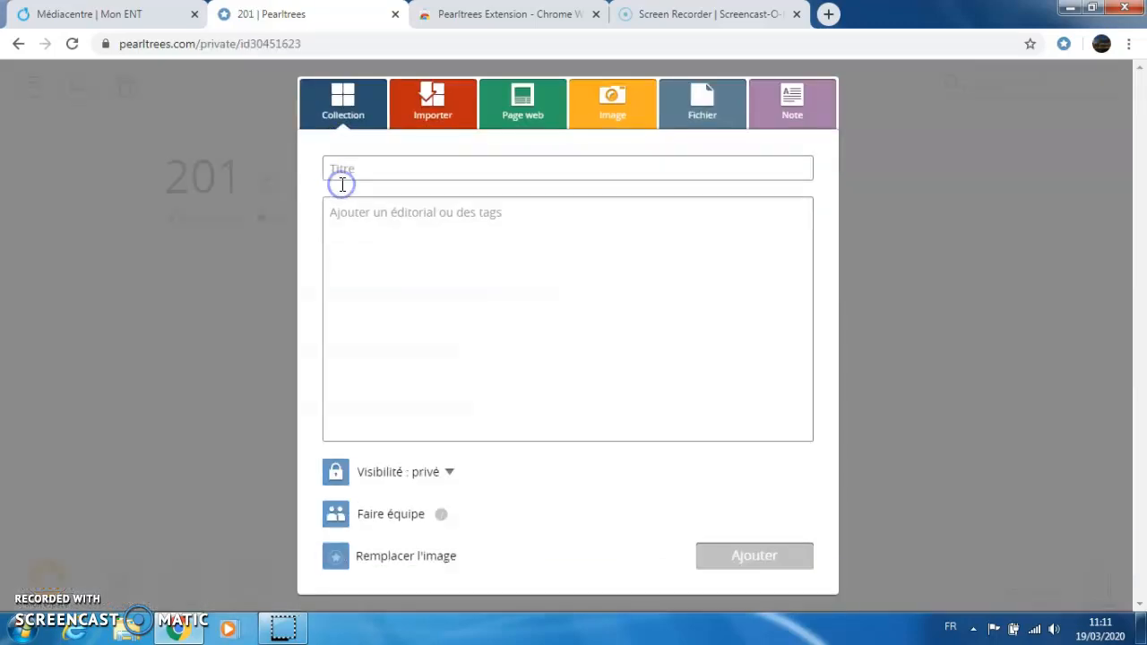
pyautogui.write('Cours')
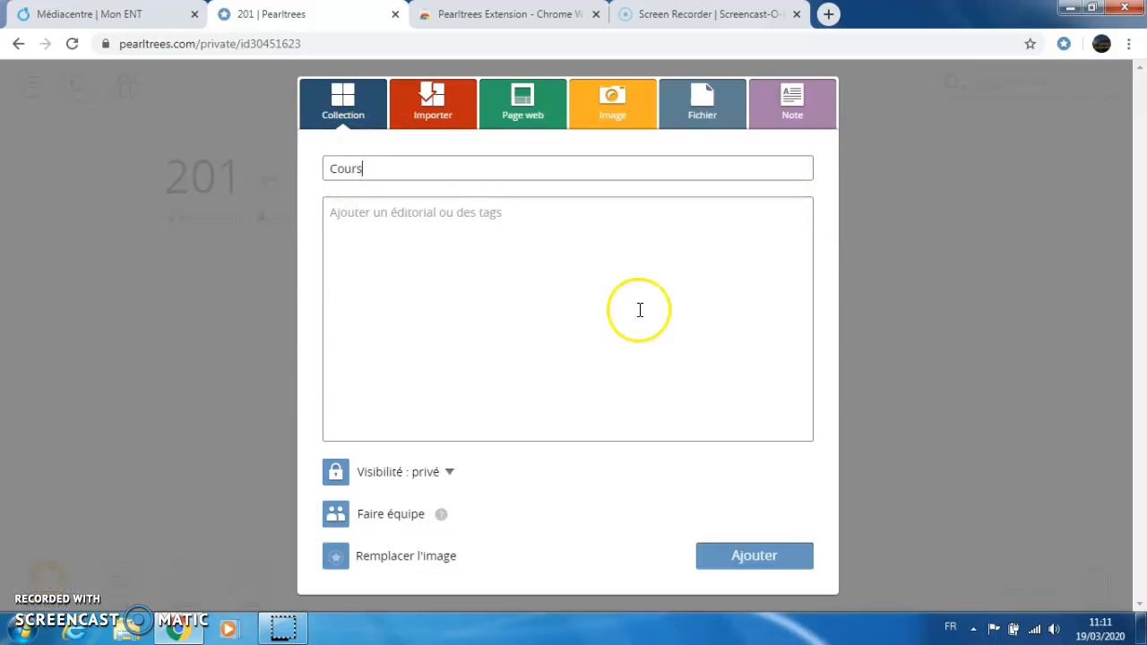
pyautogui.click(761, 560)
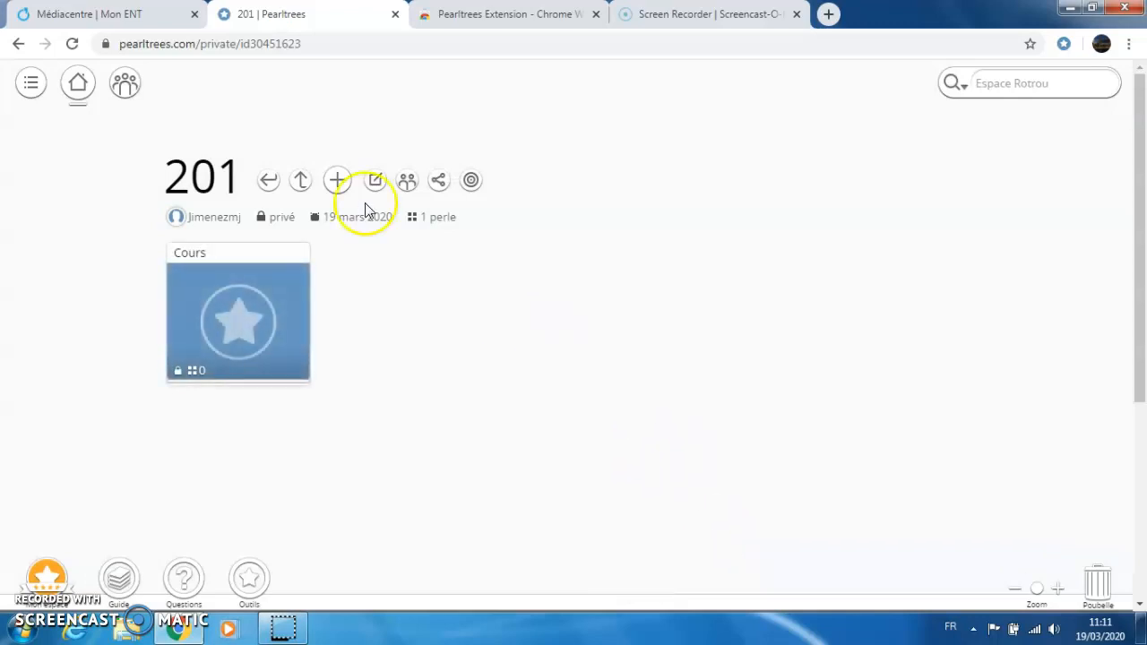
# Step: Create a second private collection titled Exercices inside the 201 collection
pyautogui.click(337, 182)
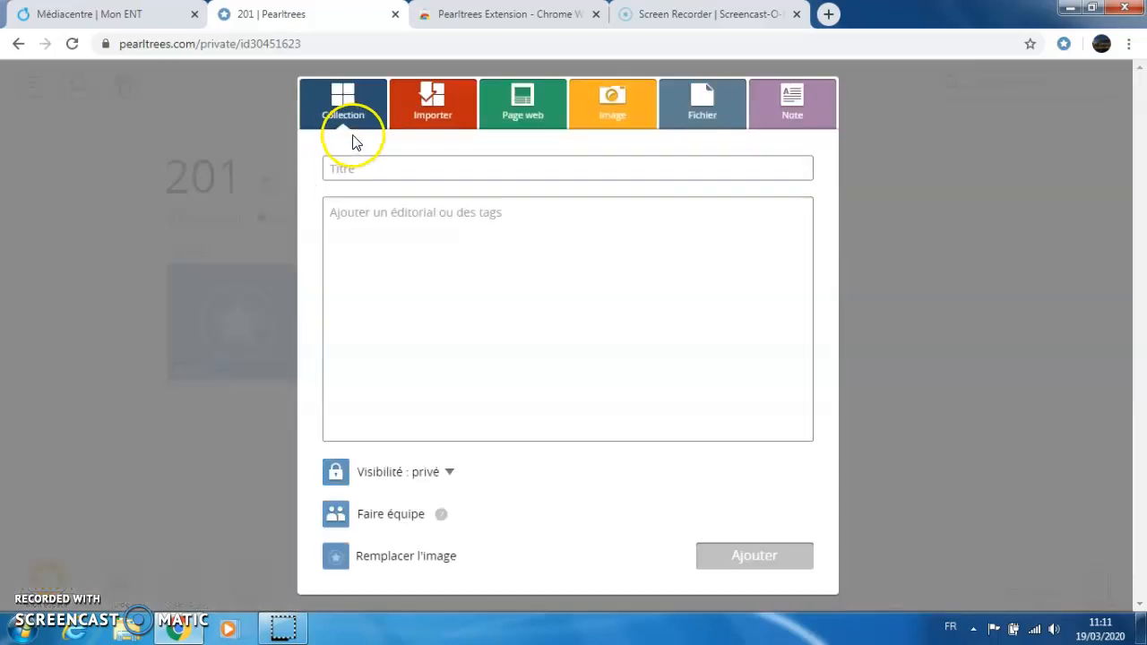
pyautogui.click(353, 170)
pyautogui.write('Exercices')
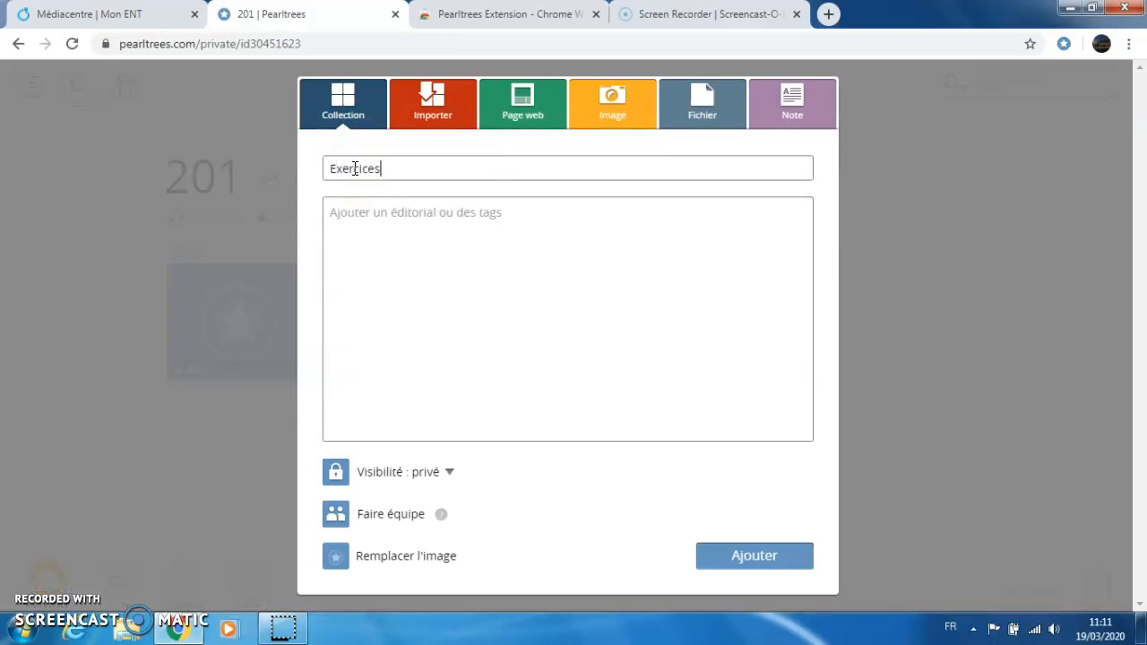
pyautogui.click(759, 543)
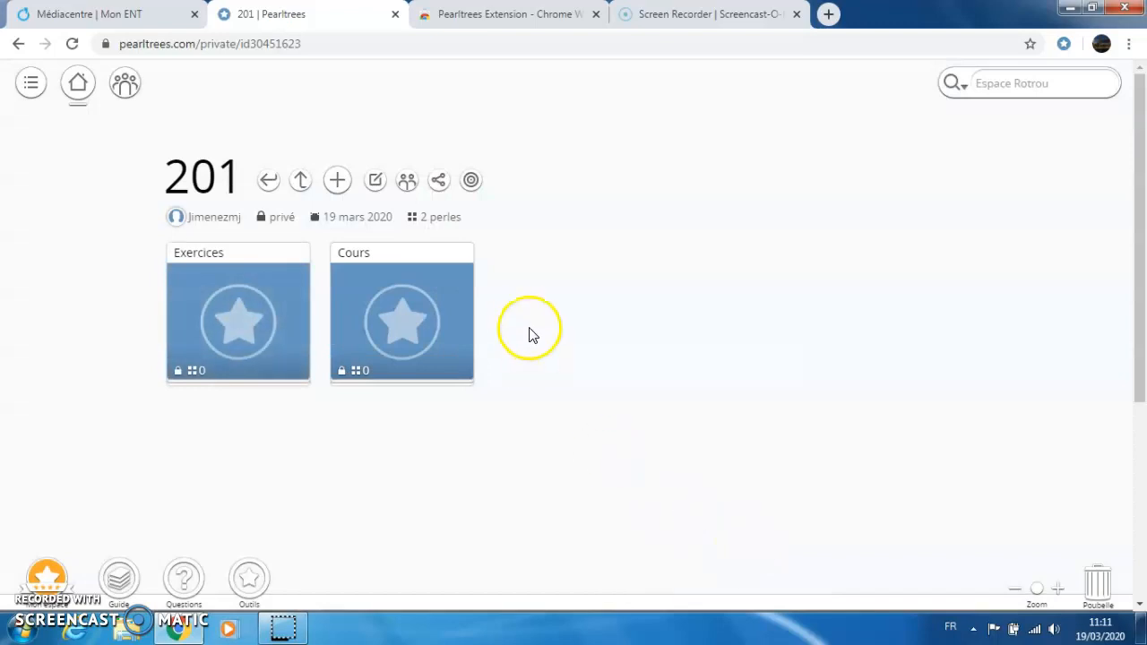
# Step: Add the Word document complexe from the TS folder on removable drive E: to the 201 collection, without choosing an image
pyautogui.click(296, 182)
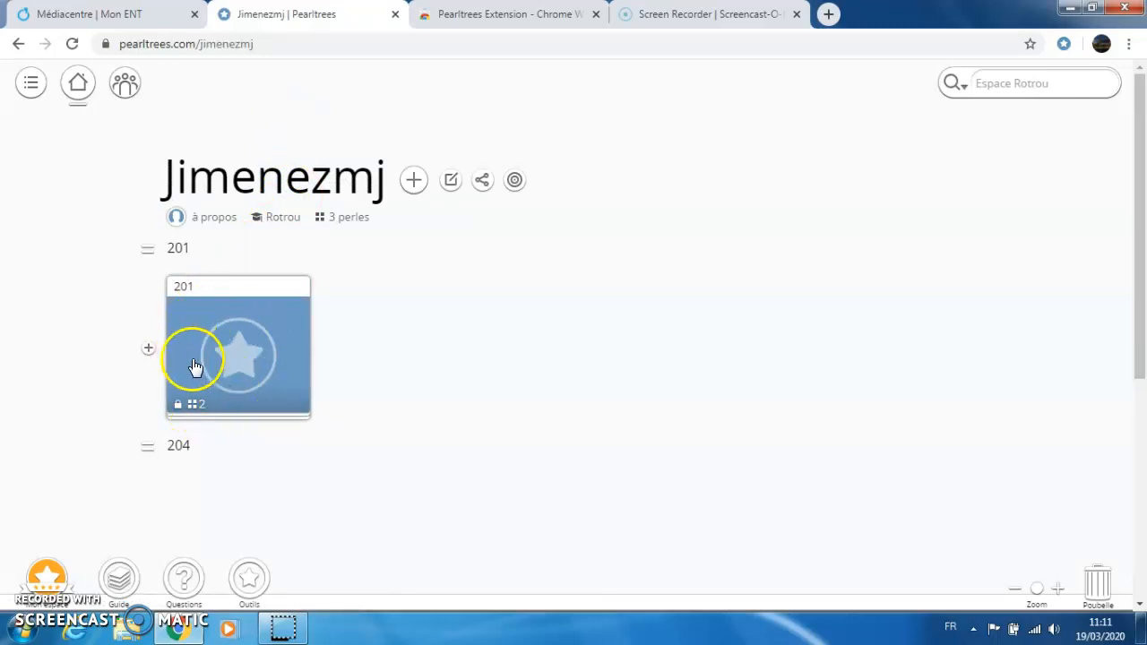
pyautogui.click(235, 327)
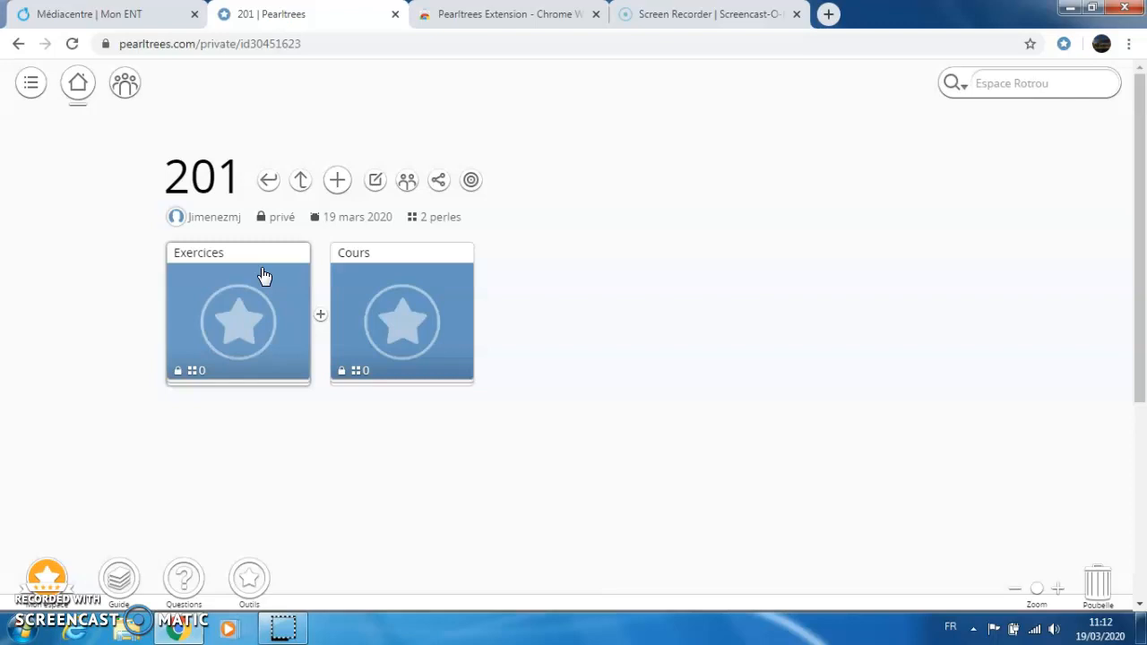
pyautogui.click(128, 633)
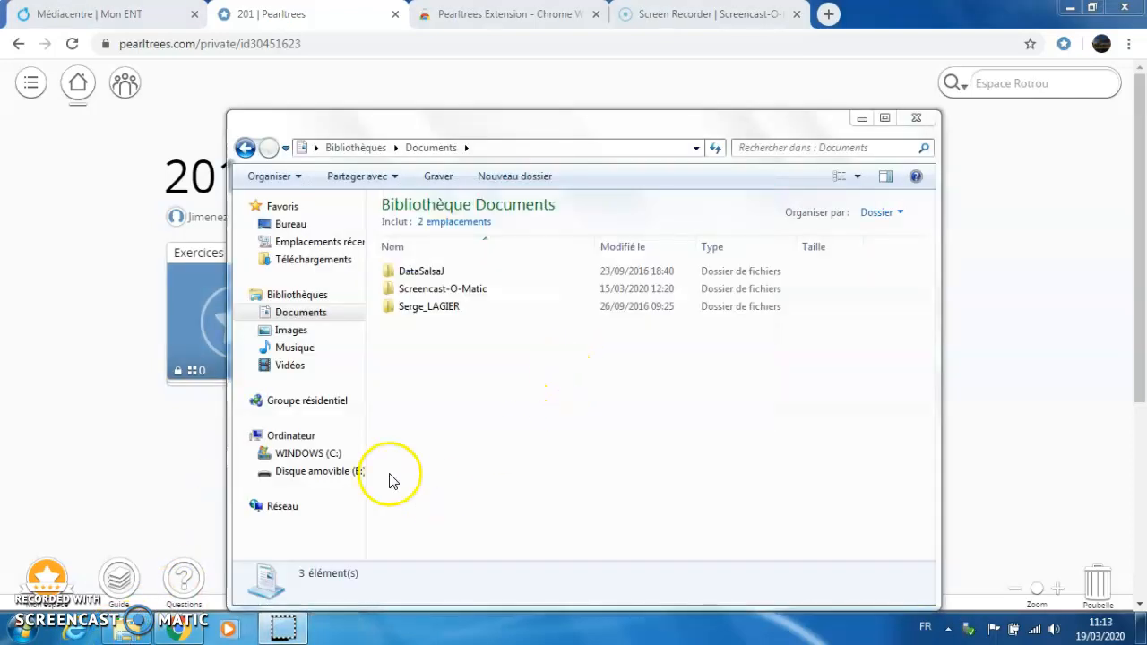
pyautogui.click(361, 471)
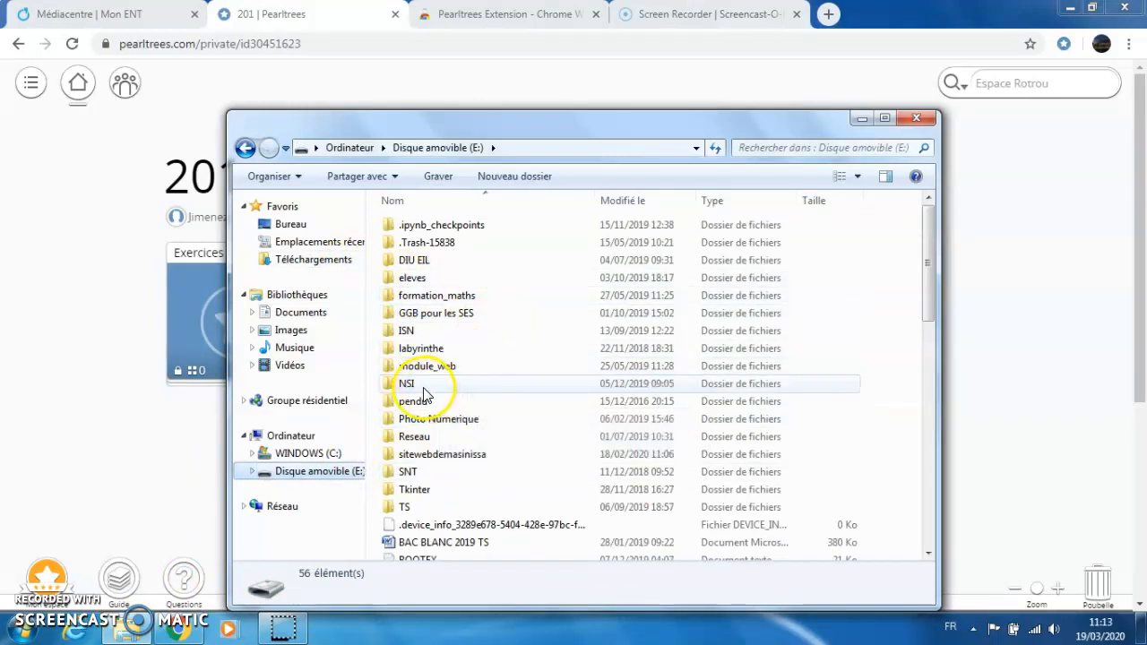
pyautogui.doubleClick(403, 507)
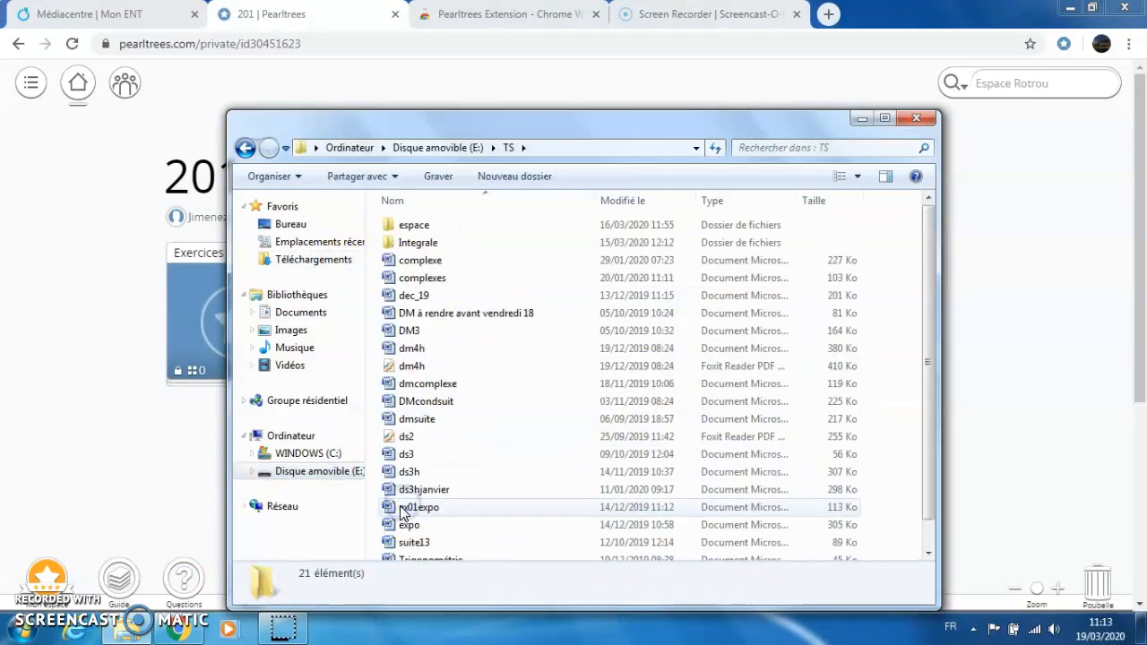
pyautogui.moveTo(582, 127); pyautogui.dragTo(602, 380)
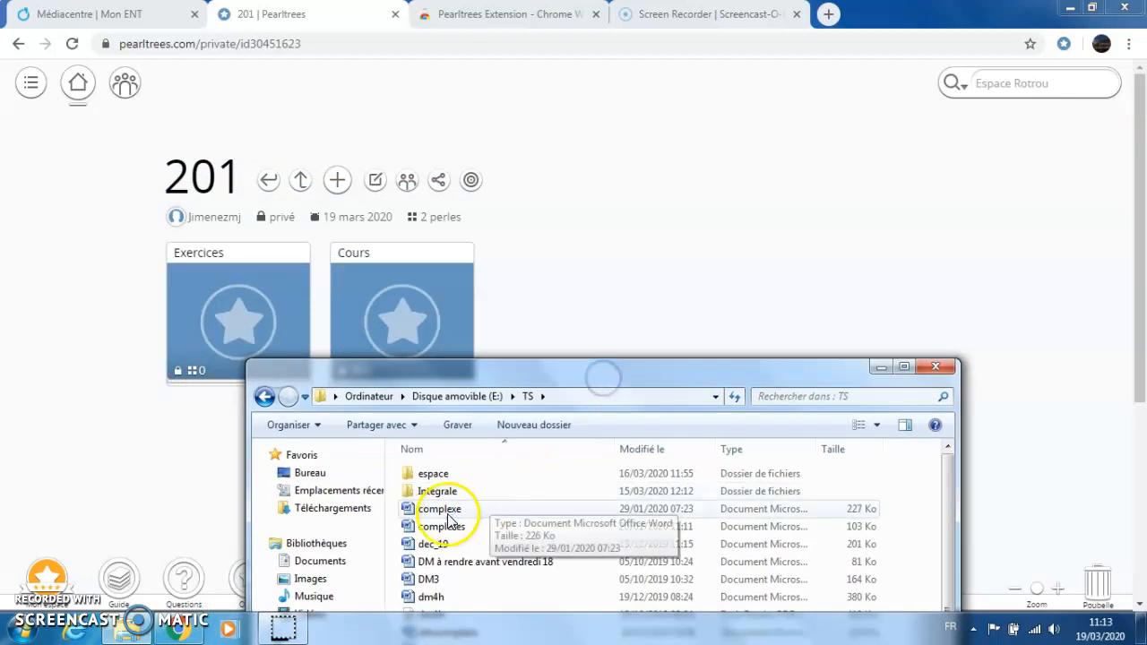
pyautogui.moveTo(439, 509); pyautogui.dragTo(238, 344)
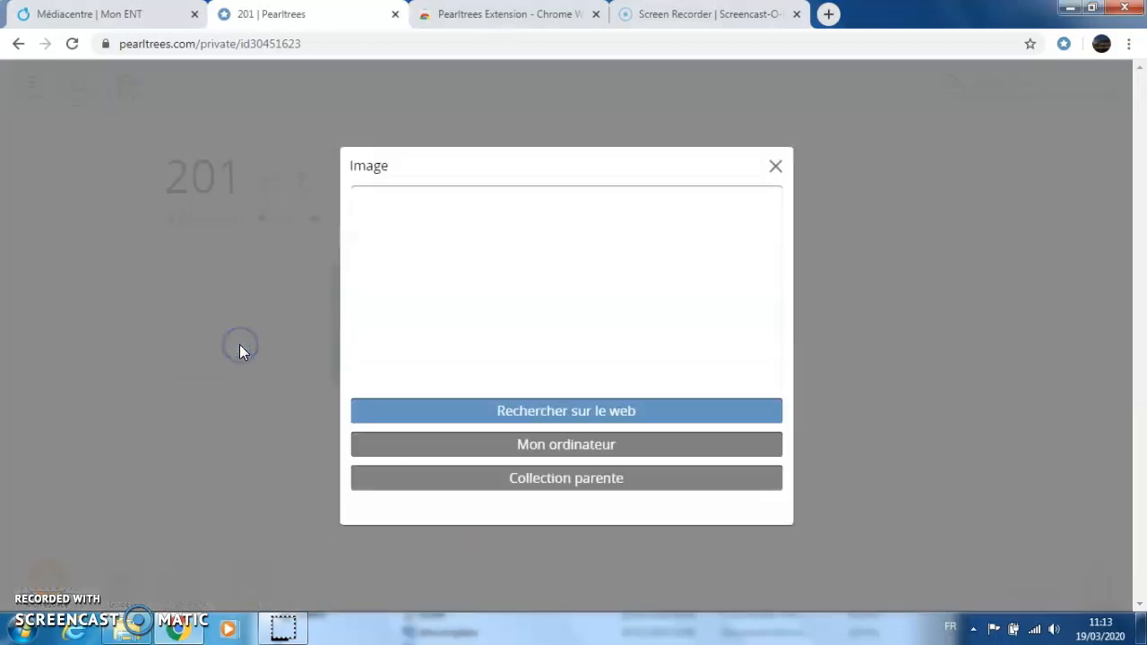
pyautogui.click(835, 96)
pyautogui.click(776, 167)
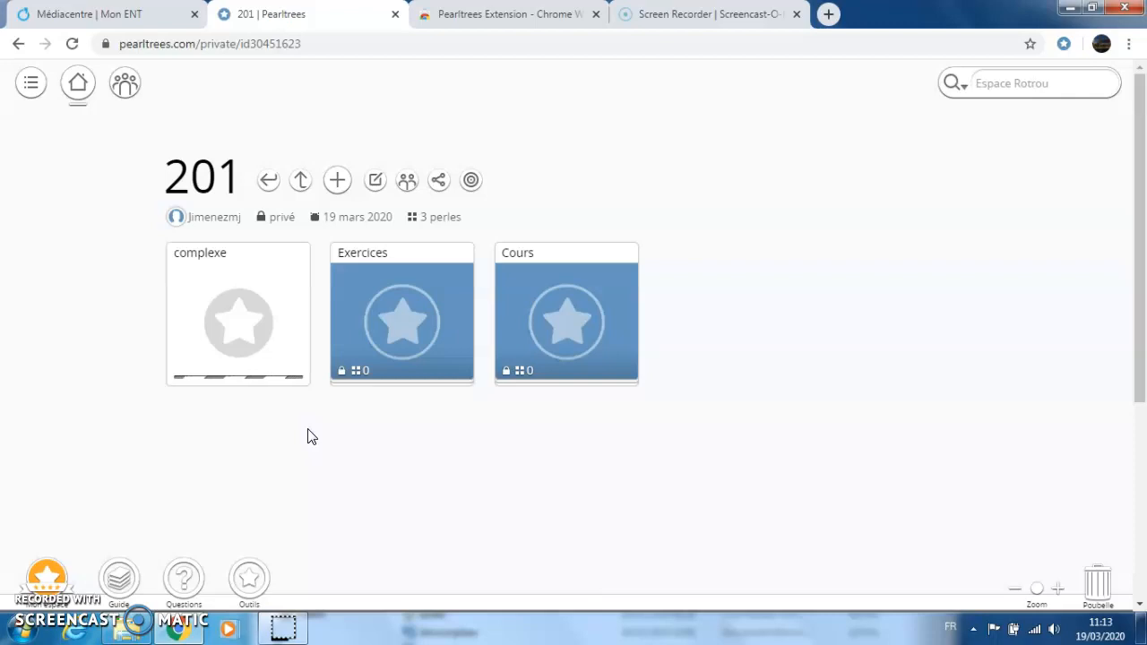
# Step: Move the complexe document into the Exercices collection, and preview its content there
pyautogui.moveTo(252, 347); pyautogui.dragTo(422, 350)
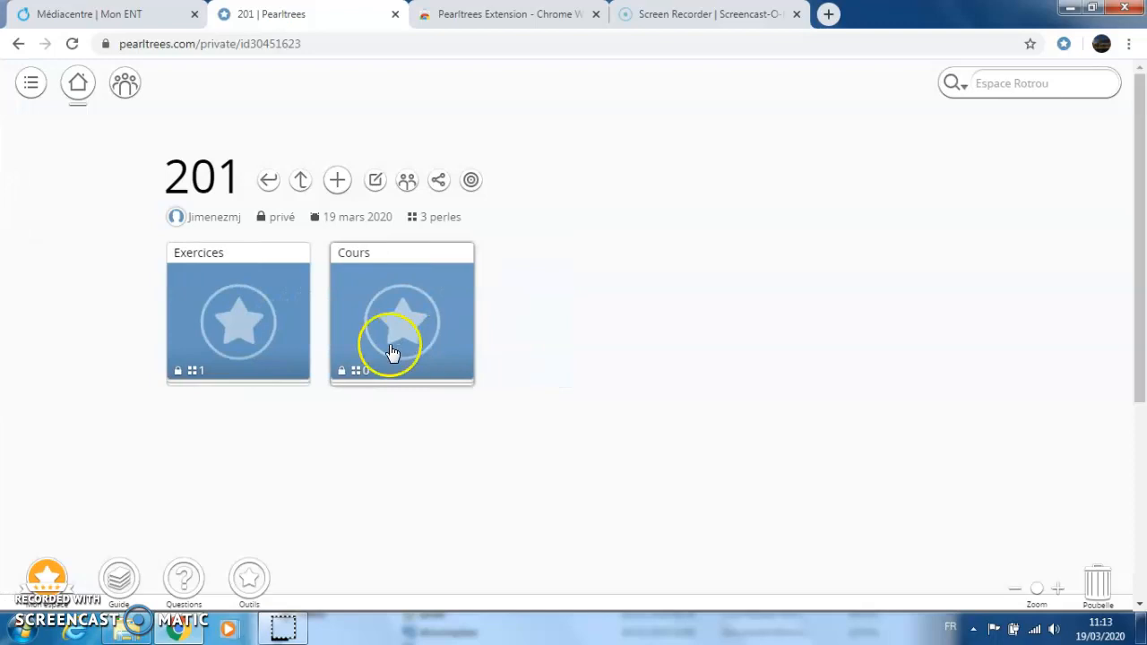
pyautogui.click(228, 318)
pyautogui.moveTo(231, 316); pyautogui.dragTo(245, 306)
pyautogui.click(244, 306)
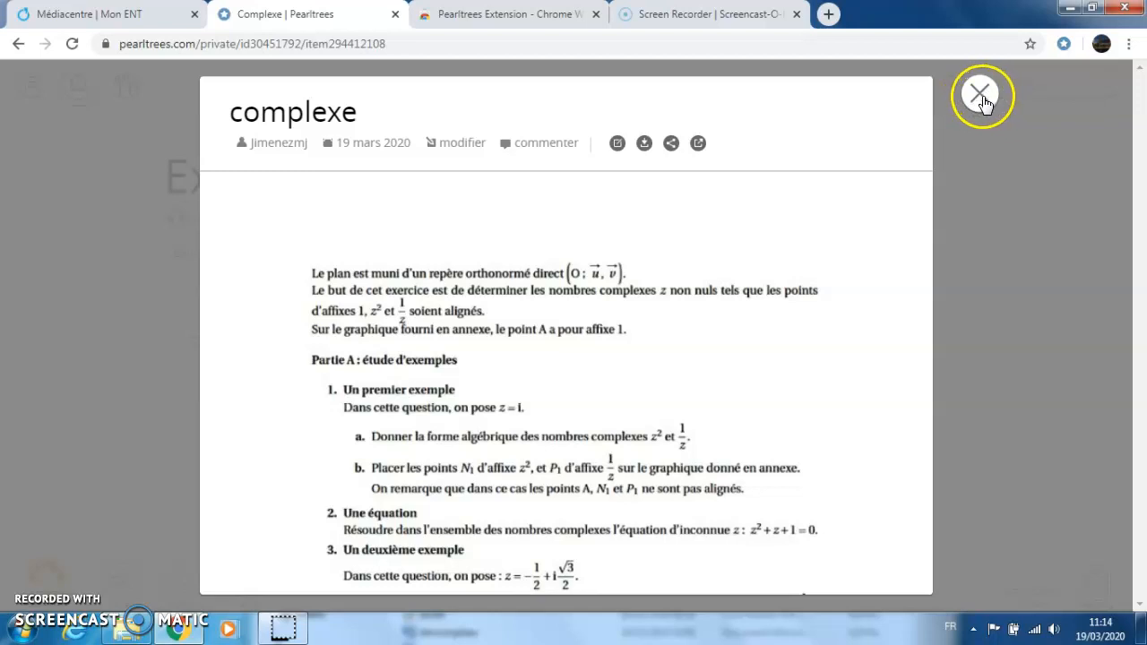
pyautogui.click(702, 145)
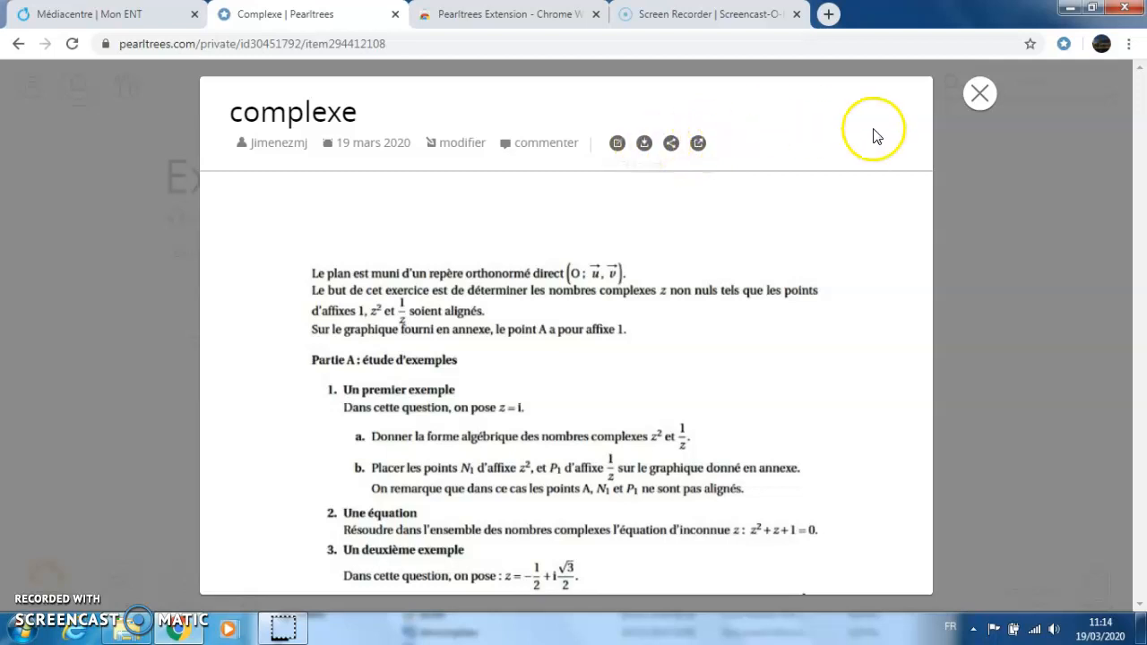
pyautogui.click(976, 98)
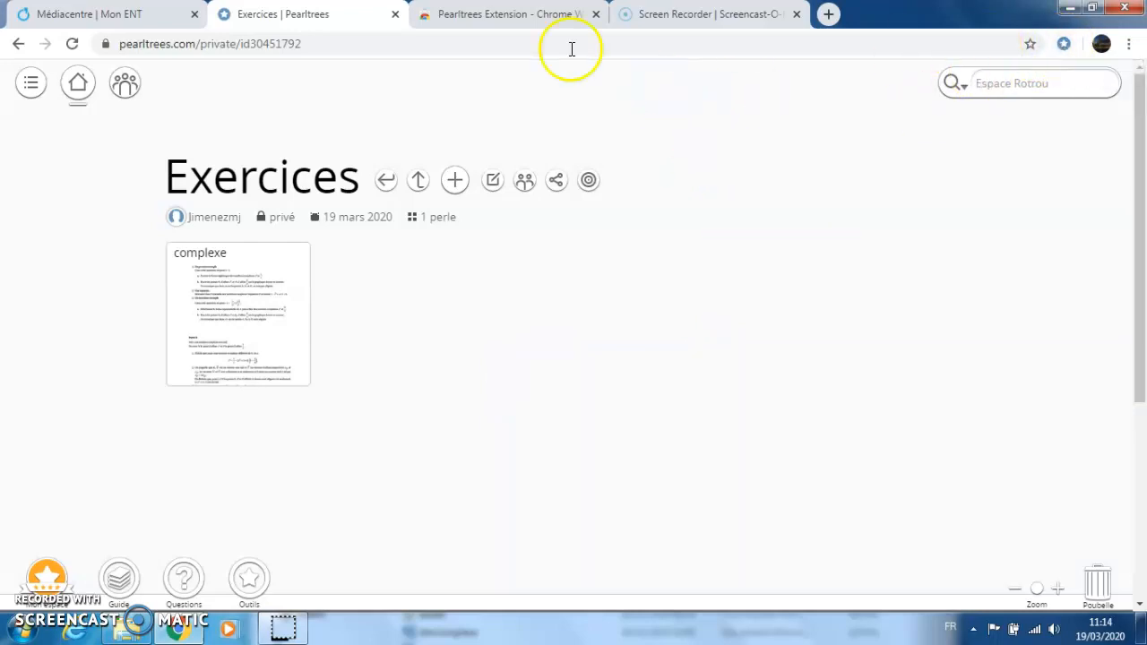
# Step: Search Google for paella and open the Marmiton recipe for paella with seafood, chorizo and chicken
pyautogui.click(524, 15)
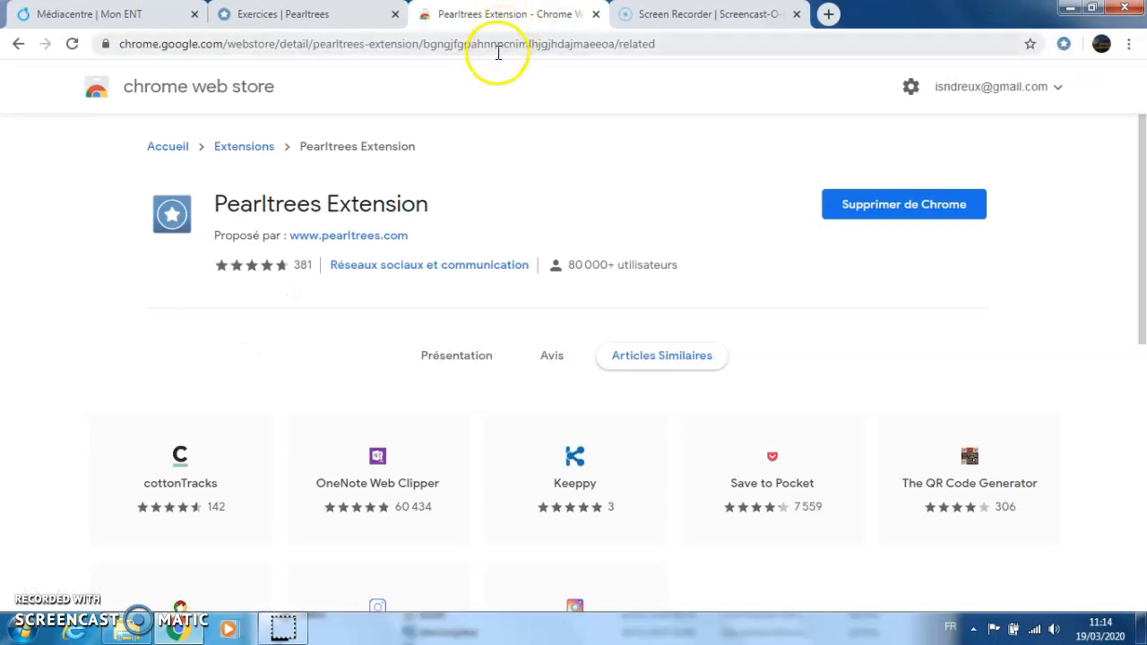
pyautogui.click(502, 43)
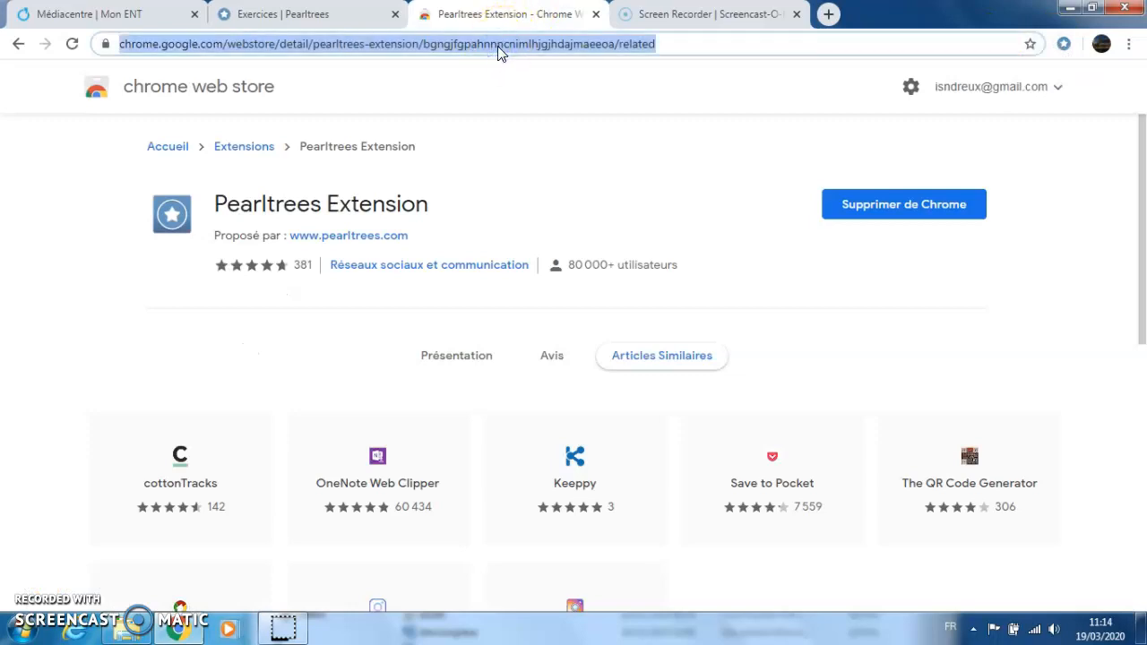
pyautogui.write('paella')
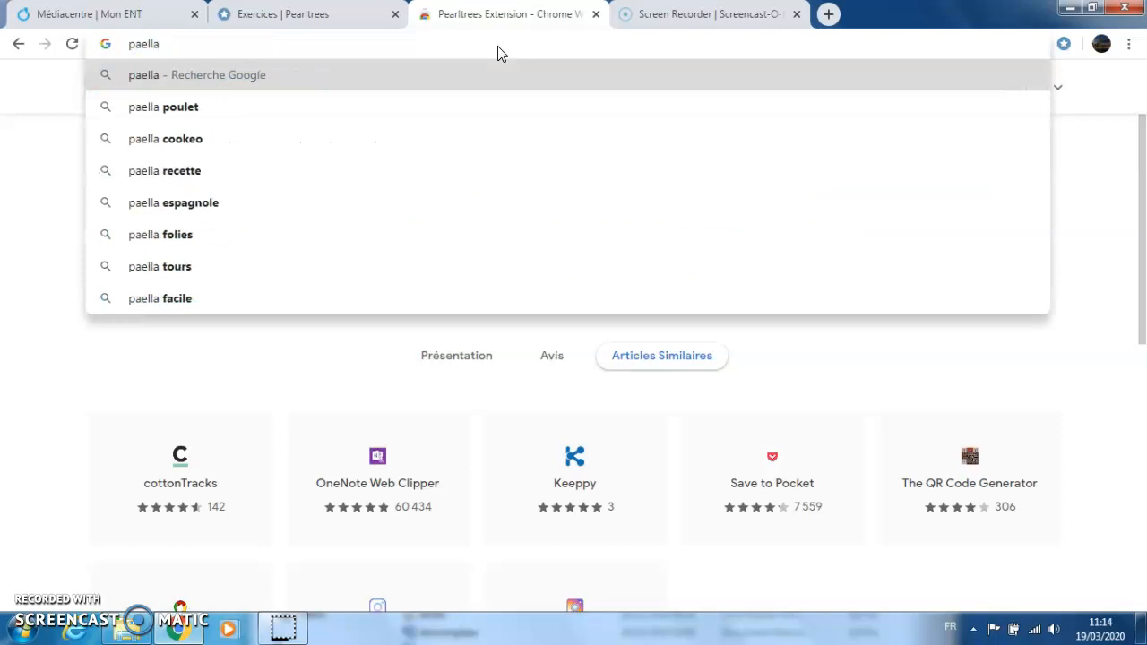
pyautogui.press('Return')
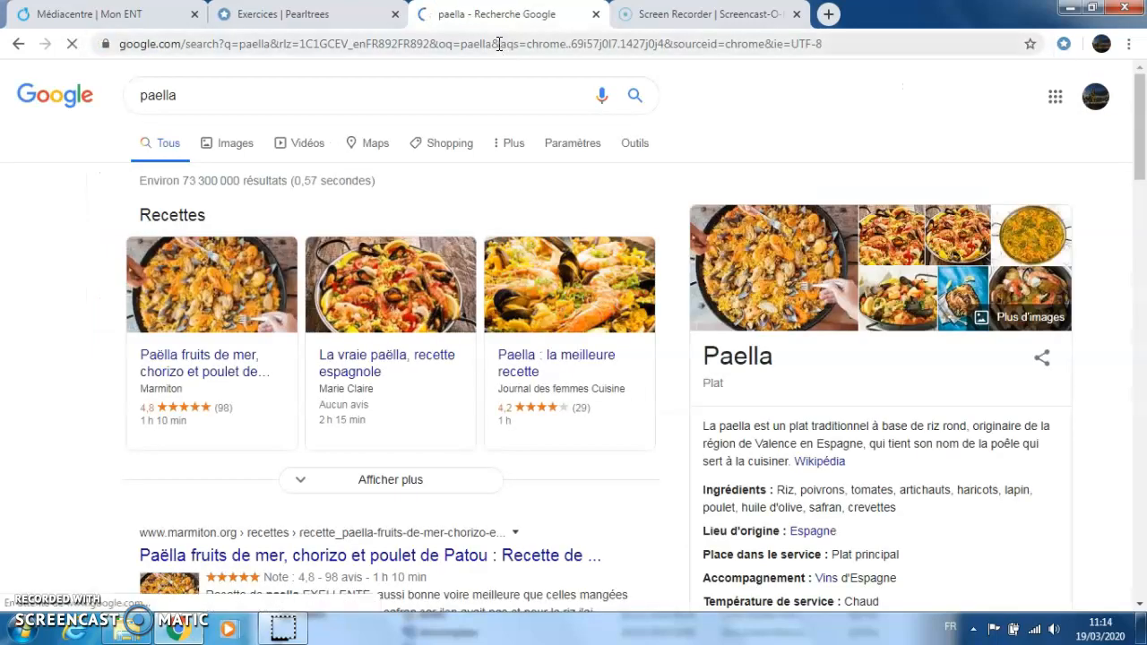
pyautogui.click(211, 269)
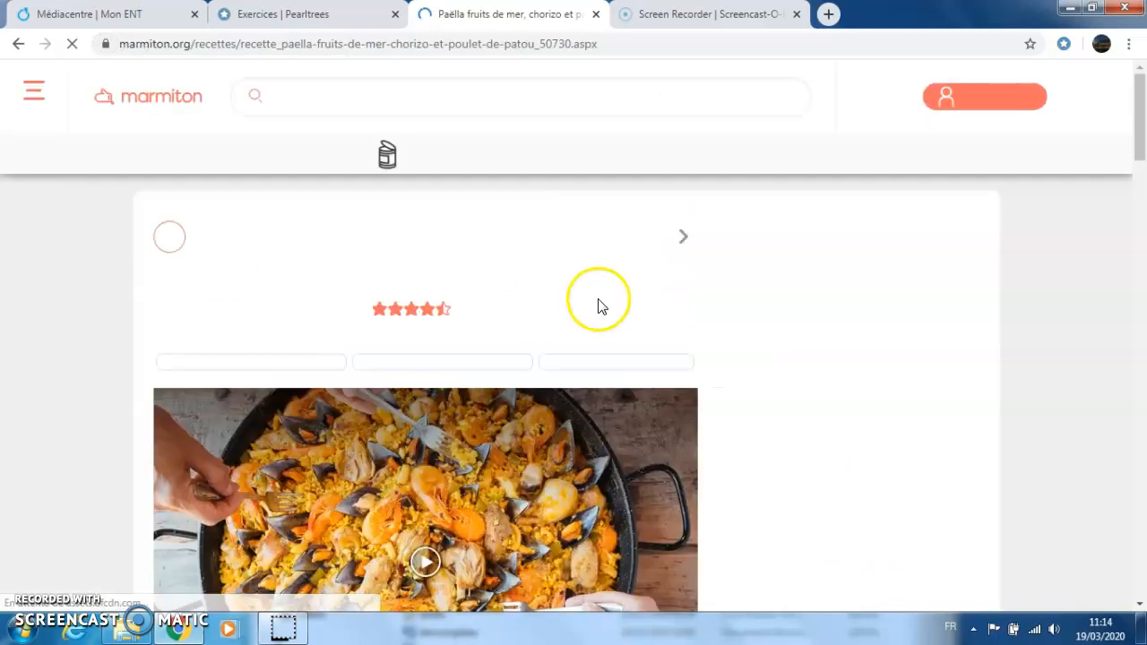
# Step: Save the Marmiton recipe page to the 201 collection with the Pearltrees browser extension
pyautogui.click(1064, 44)
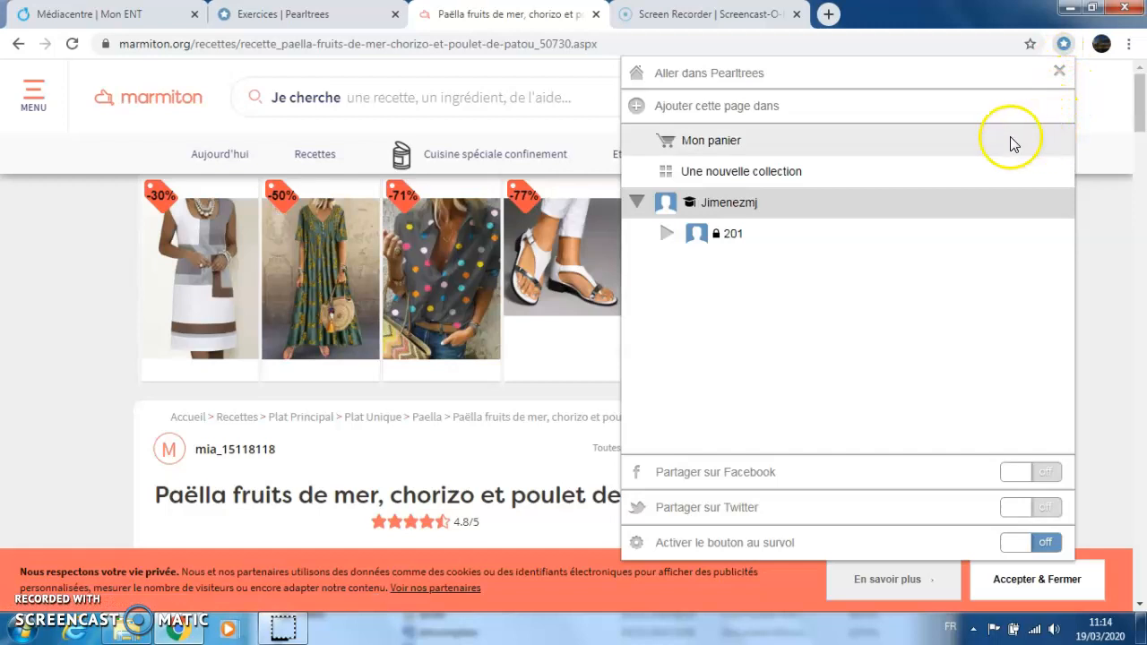
pyautogui.moveTo(914, 77); pyautogui.dragTo(844, 336)
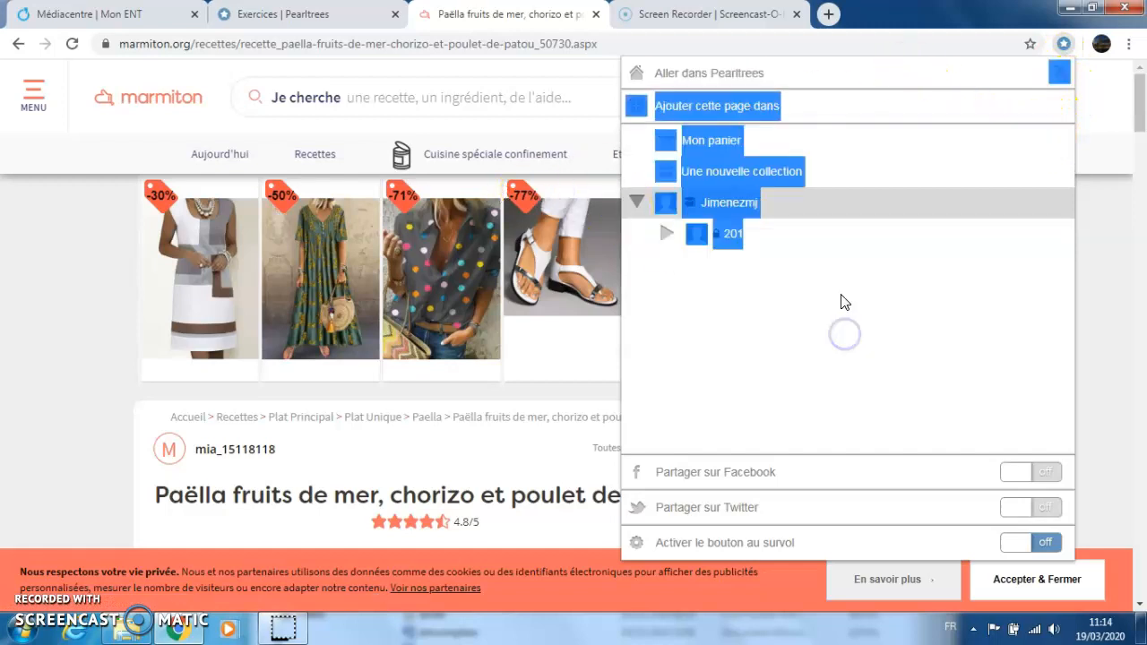
pyautogui.click(844, 301)
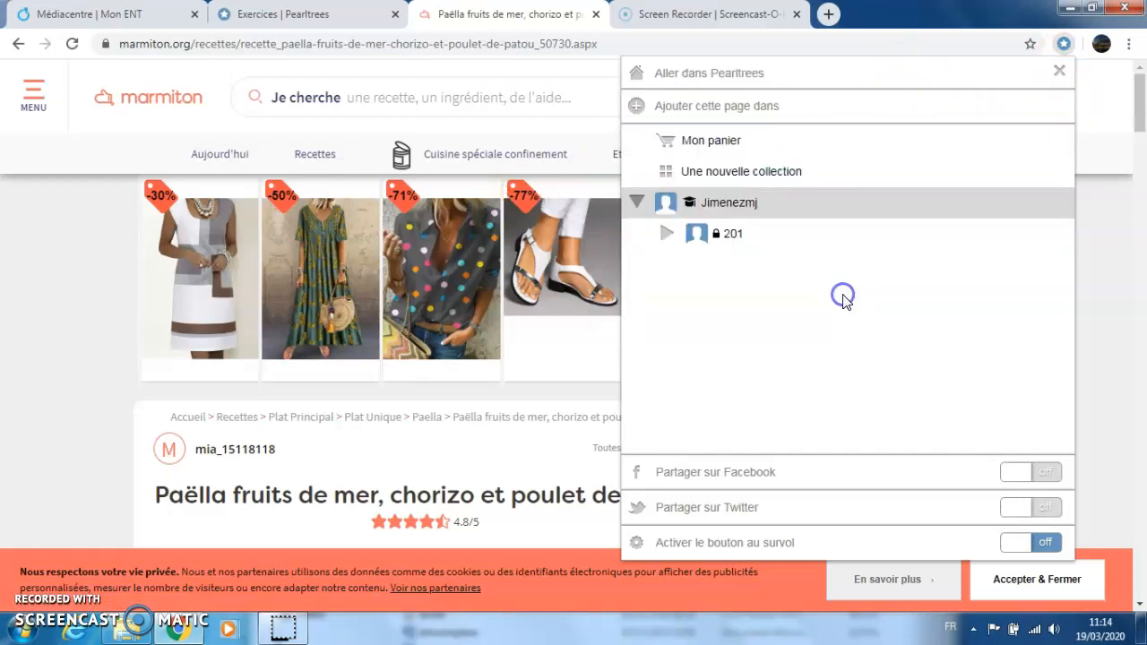
pyautogui.click(728, 236)
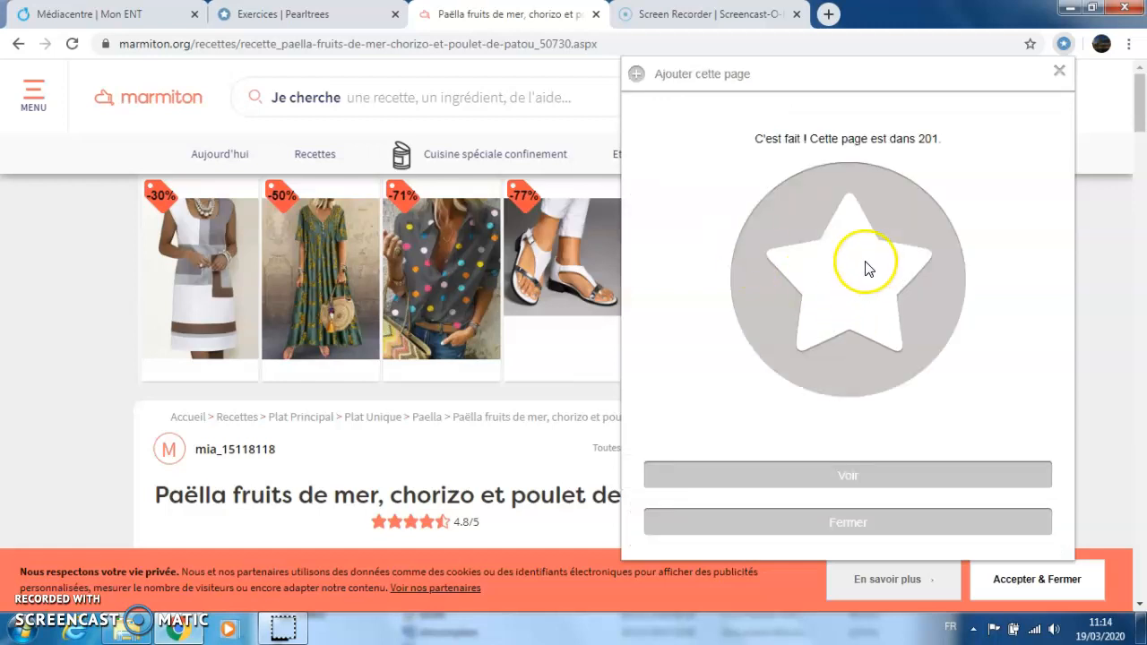
pyautogui.click(1062, 73)
# Step: Return to Pearltrees and preview the saved paella recipe in the 201 collection
pyautogui.click(231, 14)
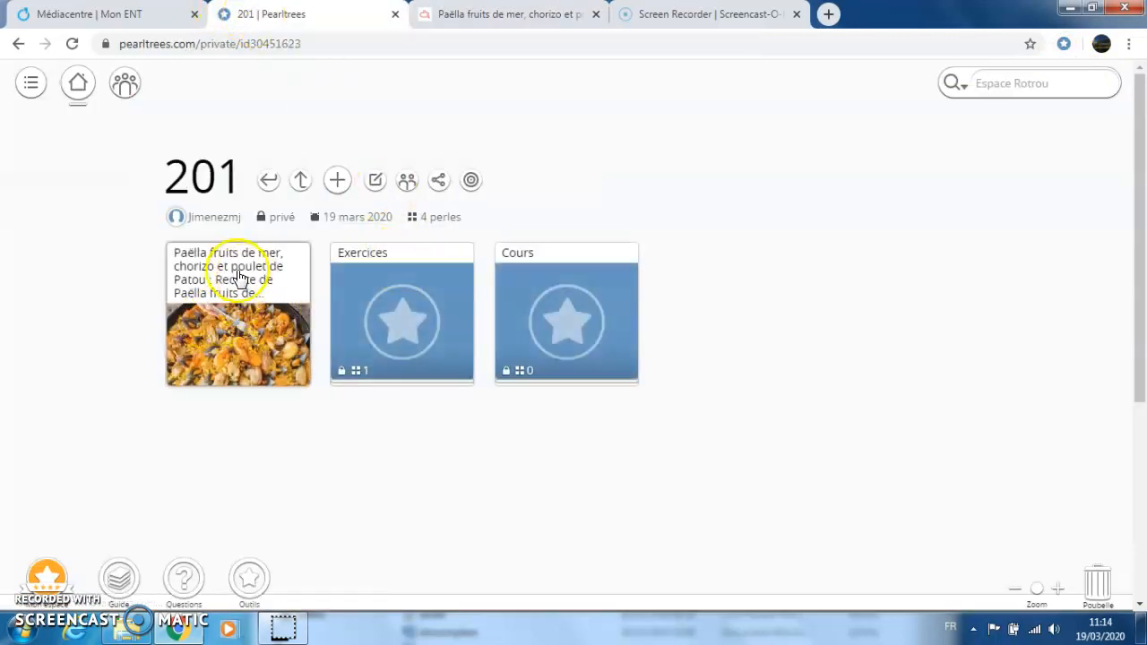
pyautogui.click(221, 330)
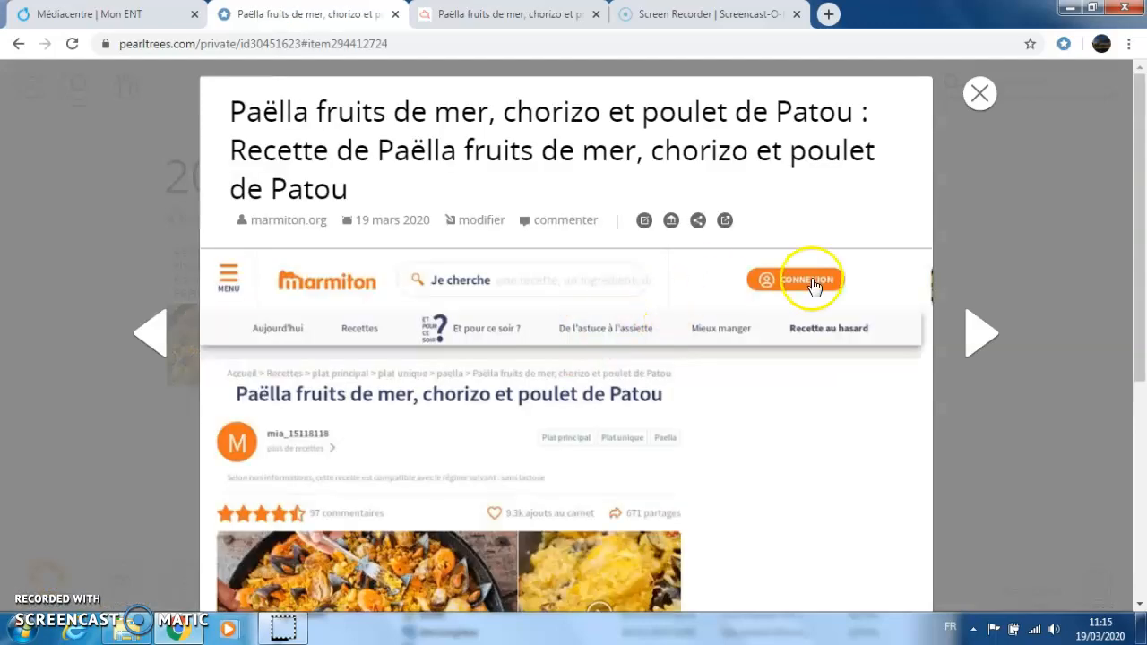
pyautogui.moveTo(1133, 202)
pyautogui.mouseDown()
pyautogui.moveTo(1131, 377)
pyautogui.moveTo(1129, 180)
pyautogui.moveTo(1135, 199)
pyautogui.mouseUp()
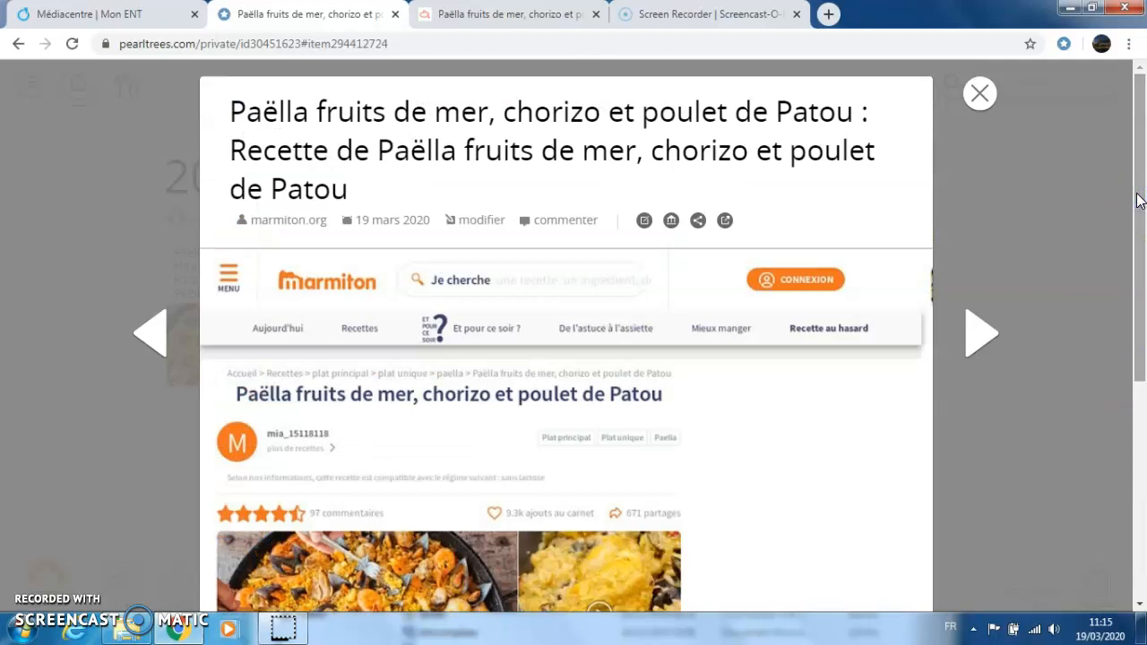
pyautogui.click(979, 96)
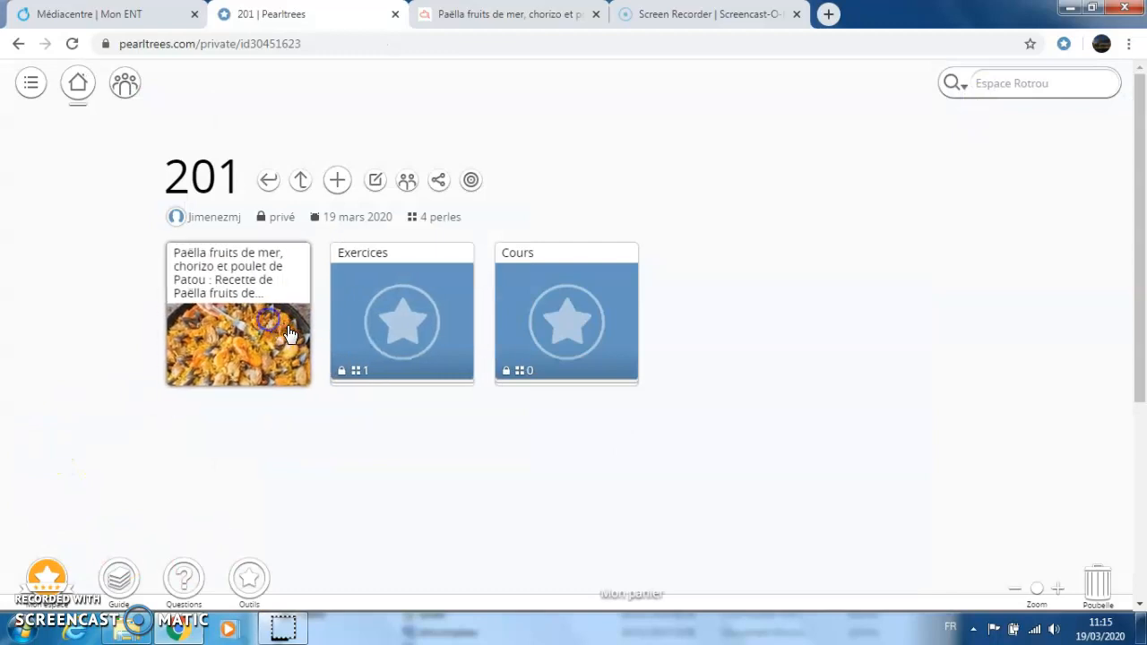
# Step: Move the paella recipe into the Cours collection and open that collection
pyautogui.moveTo(246, 320); pyautogui.dragTo(584, 315)
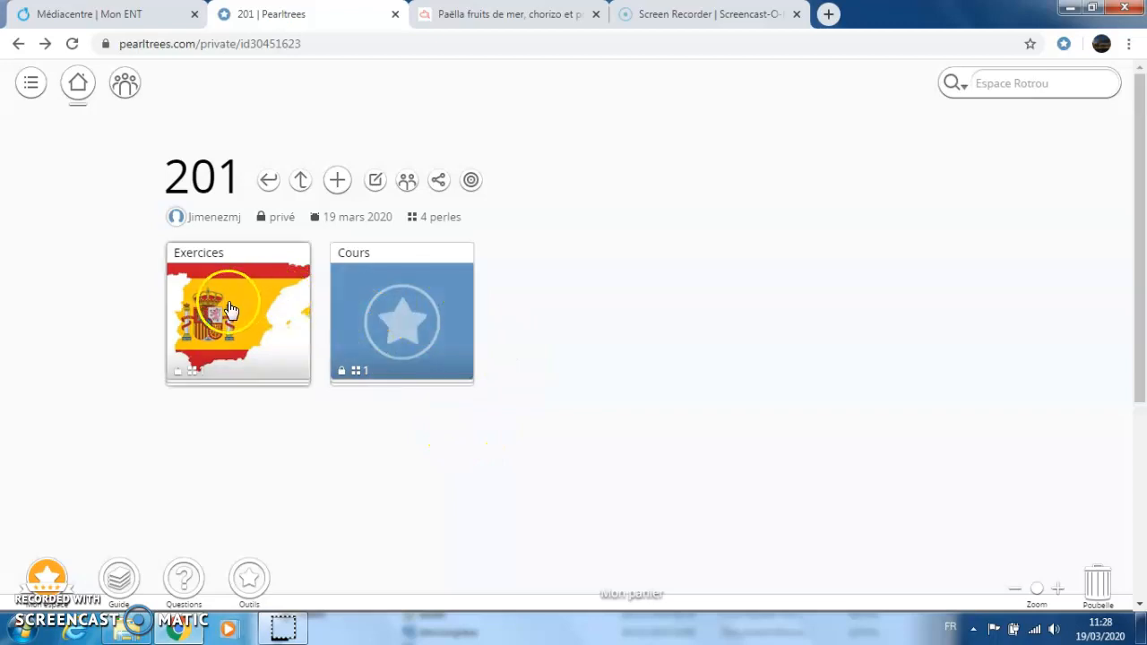
pyautogui.click(384, 296)
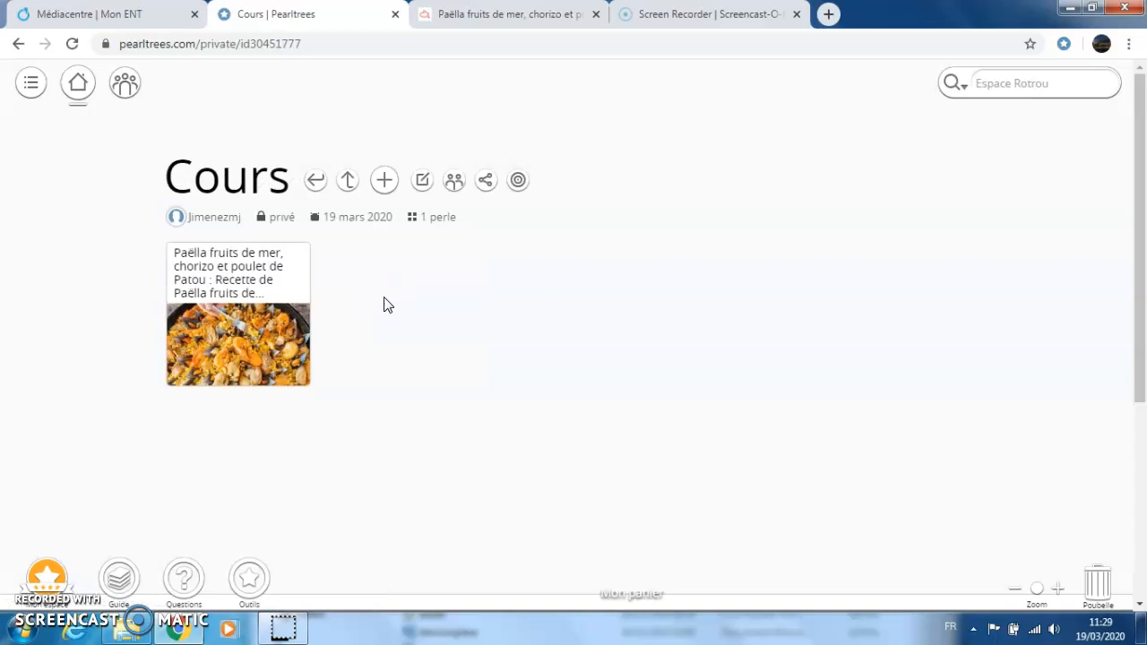
# Step: Start customising the Cours collection's image and search the web for pictures of Espagne
pyautogui.click(419, 179)
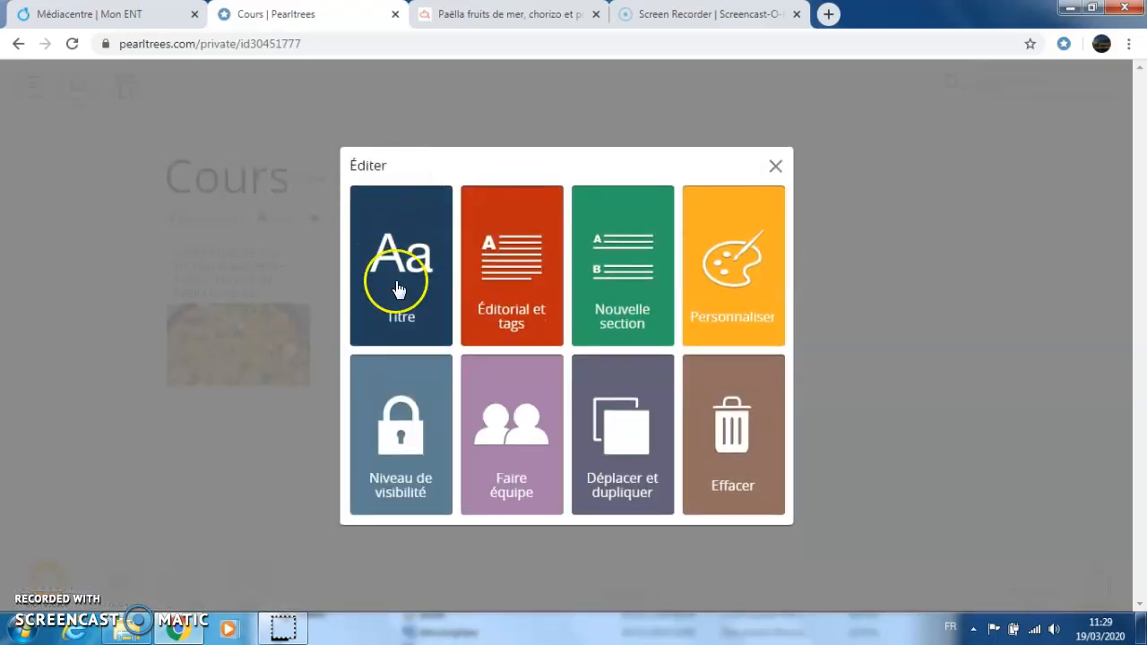
pyautogui.click(737, 262)
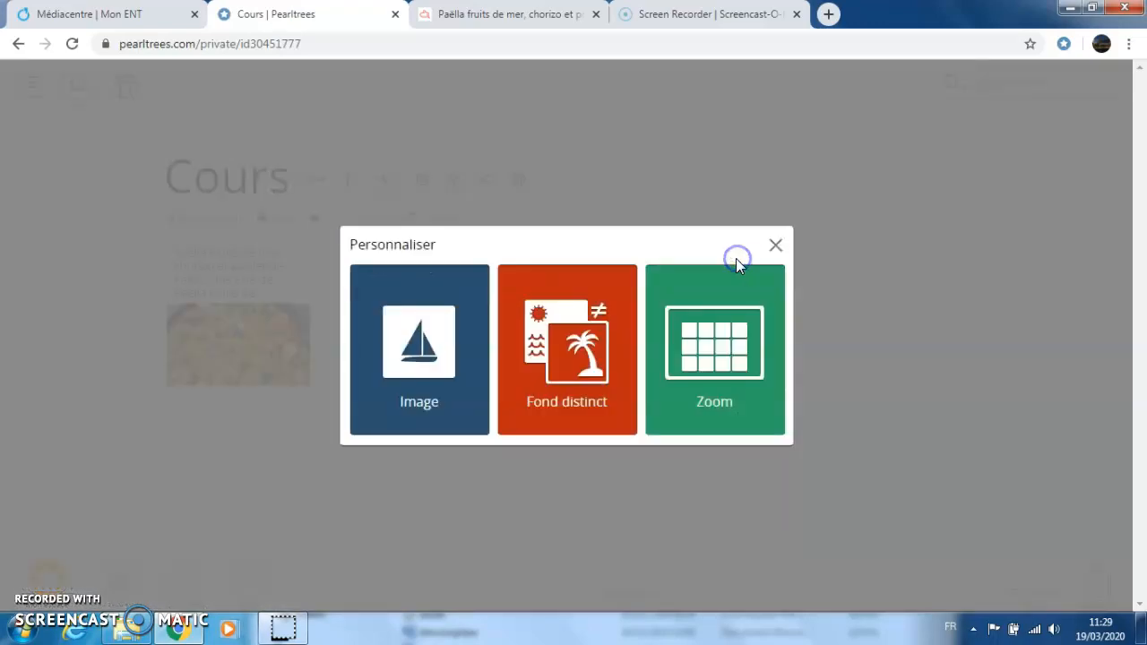
pyautogui.click(405, 350)
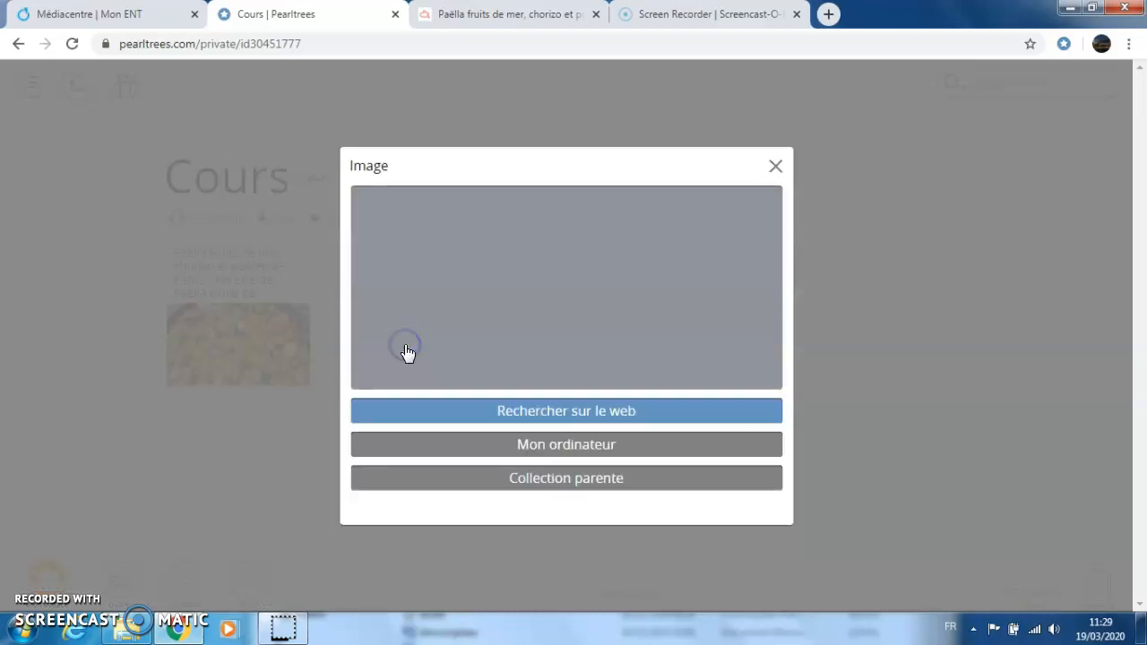
pyautogui.click(583, 411)
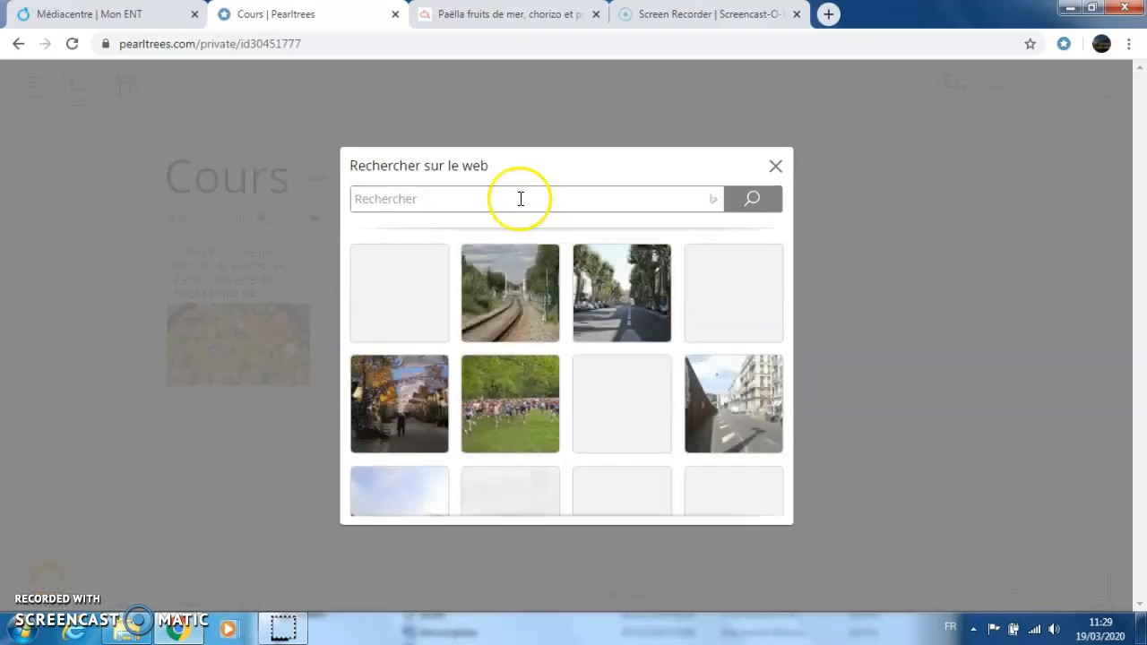
pyautogui.click(516, 193)
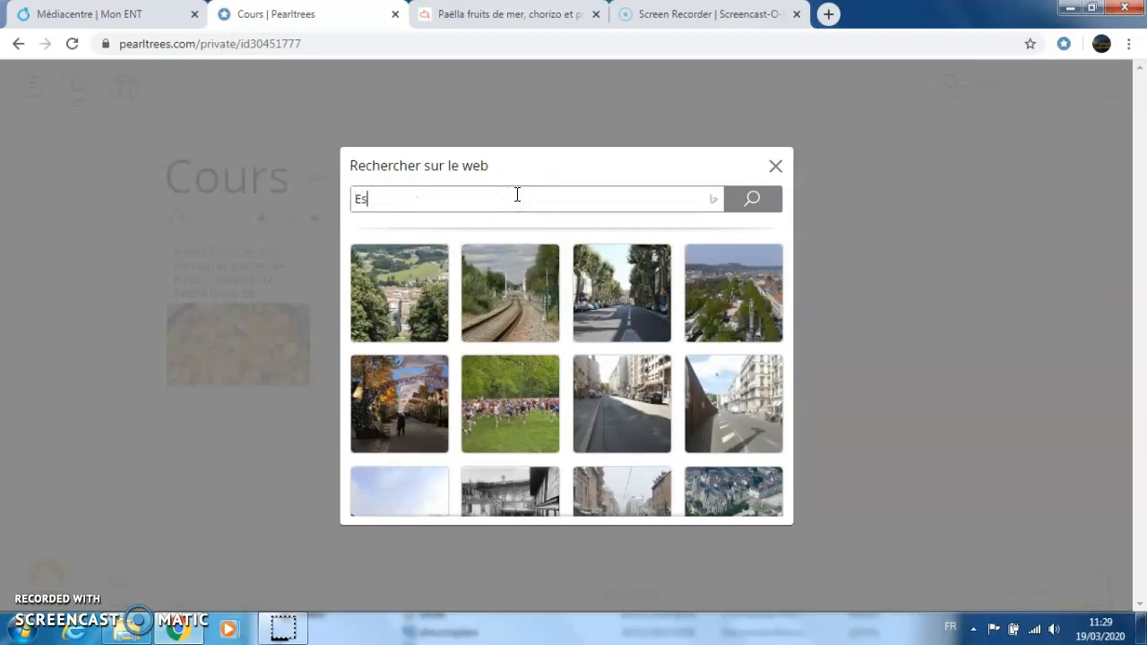
pyautogui.write('Espagne')
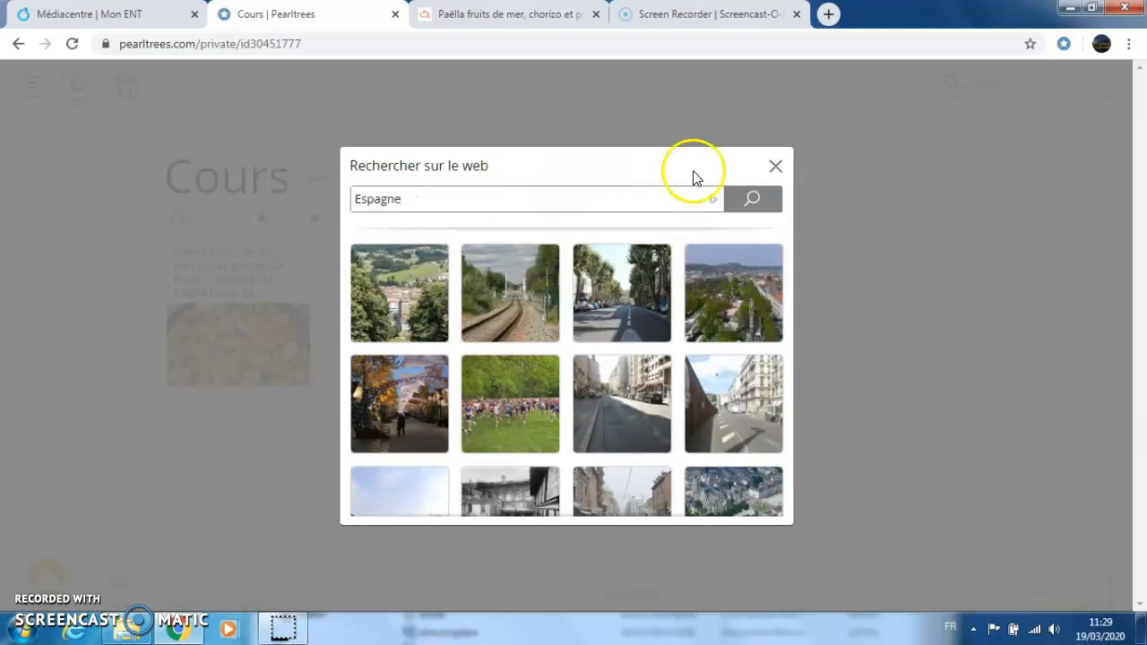
pyautogui.click(741, 205)
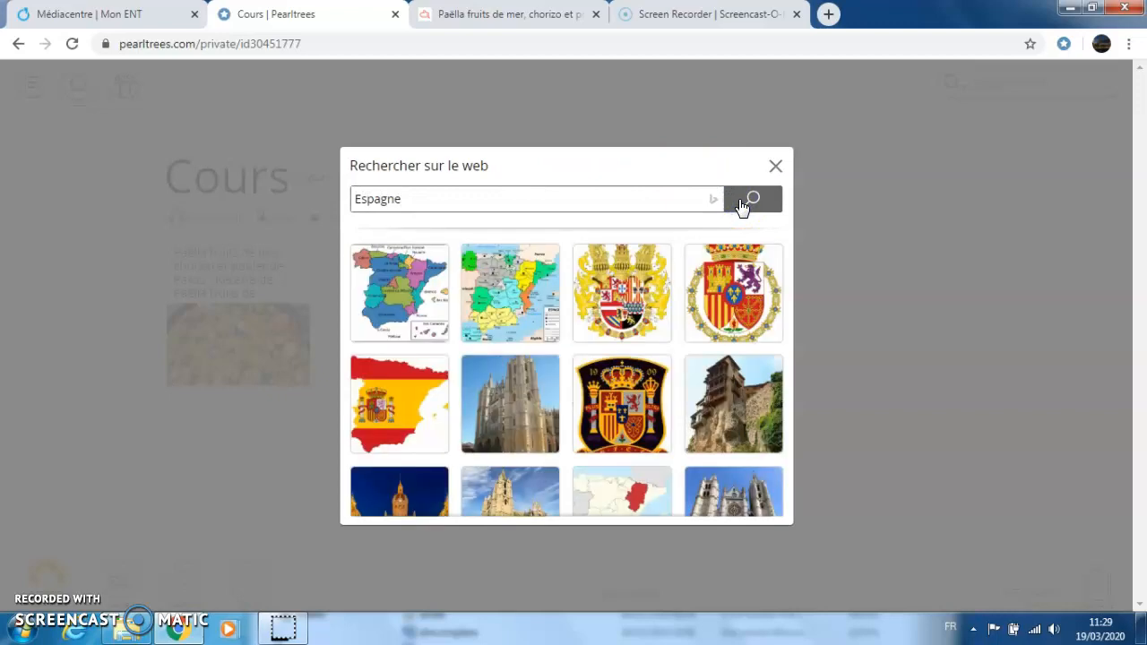
# Step: Set the golden Spanish coat of arms from the first results row as the Cours collection's image and finish customising
pyautogui.click(620, 295)
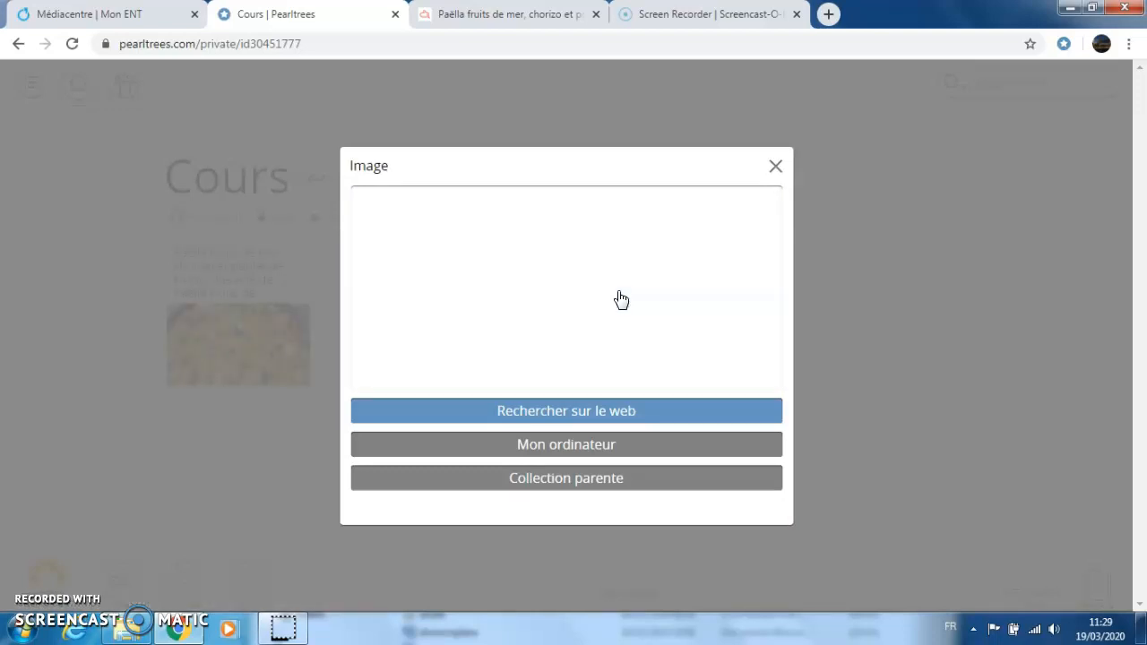
pyautogui.click(780, 163)
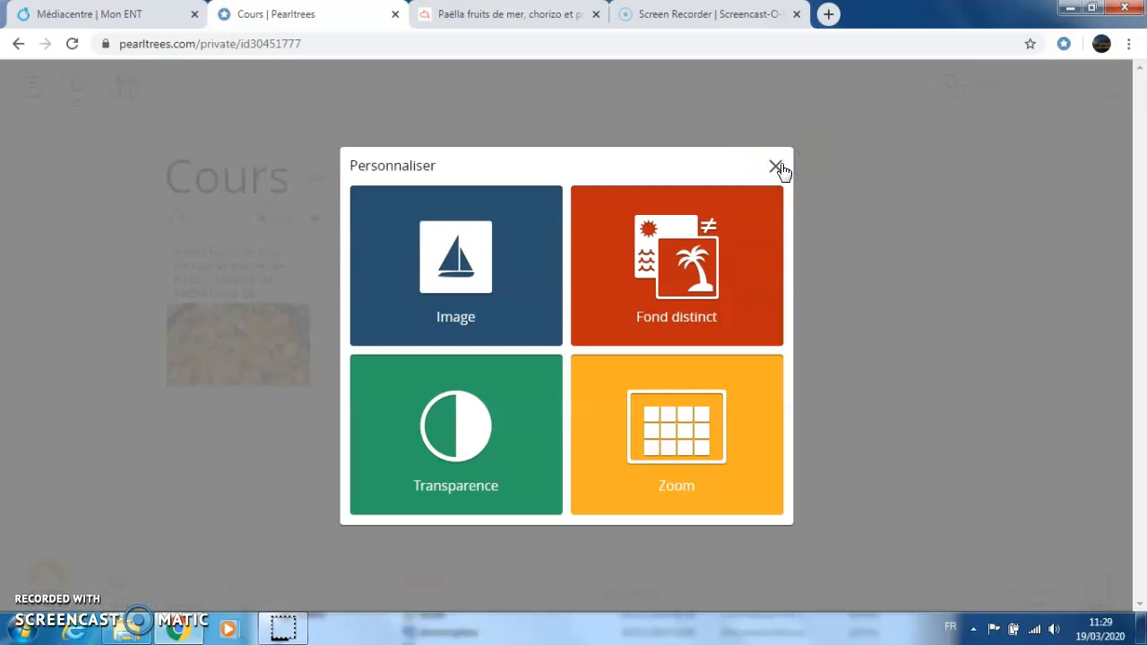
pyautogui.click(776, 167)
pyautogui.click(775, 167)
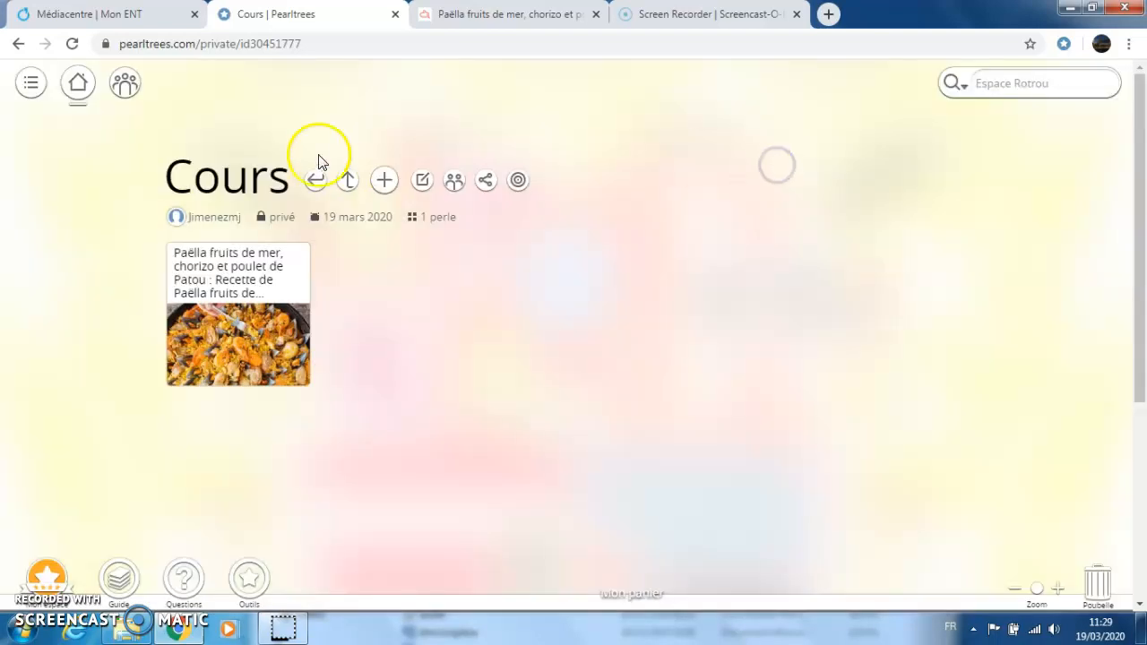
# Step: Go up to the 201 collection, open Exercices and move its complexe document to the trash
pyautogui.click(348, 180)
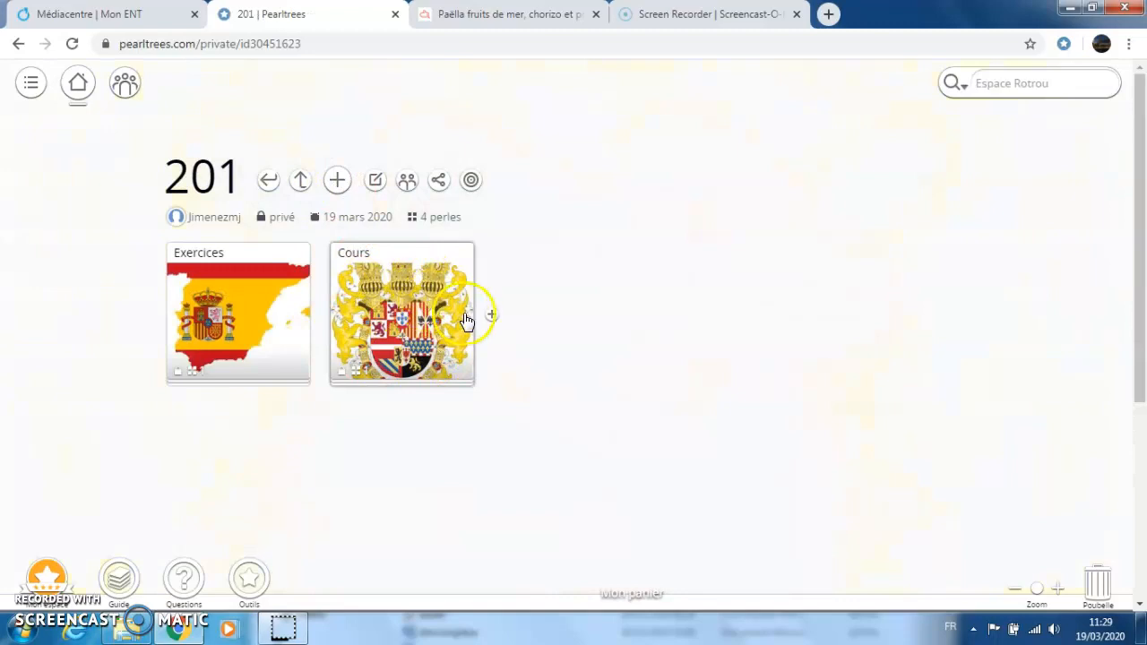
pyautogui.click(234, 326)
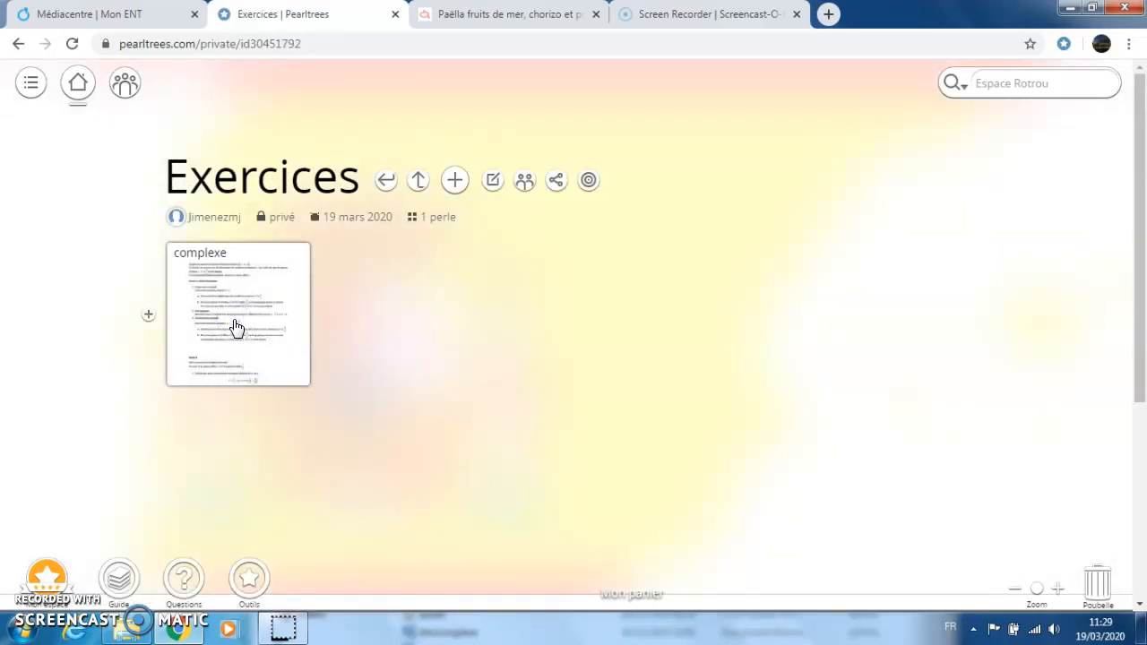
pyautogui.moveTo(235, 326); pyautogui.dragTo(1107, 593)
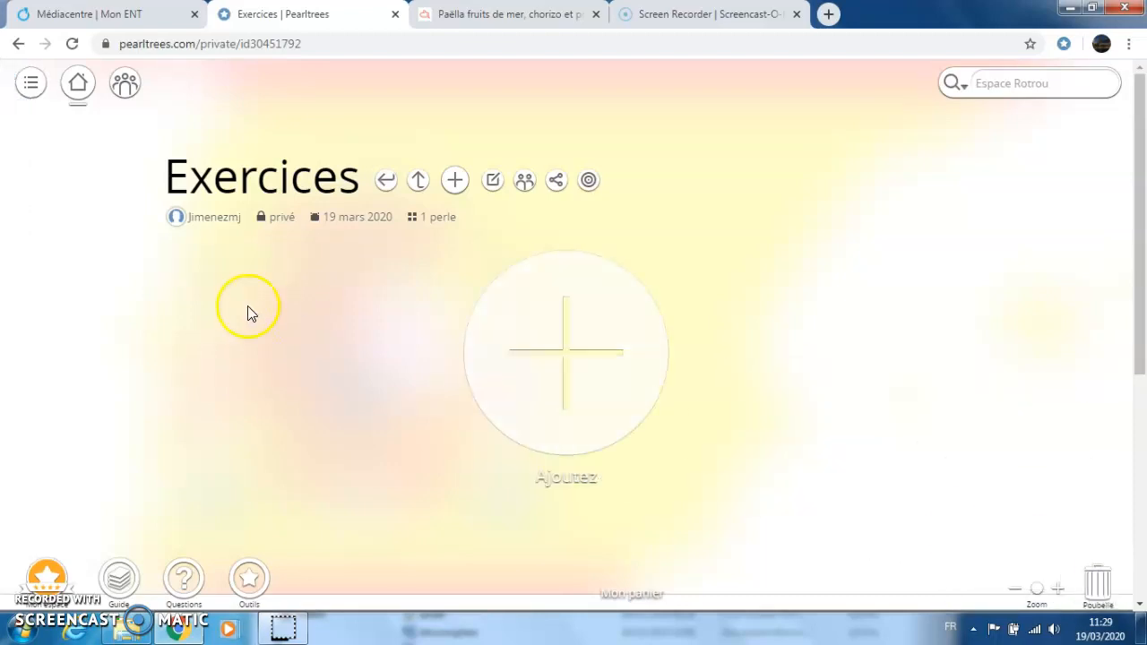
# Step: Show the collection tree, expand 201 to view its subcollections, then return to the account's top-level collections and collapse 201
pyautogui.click(32, 85)
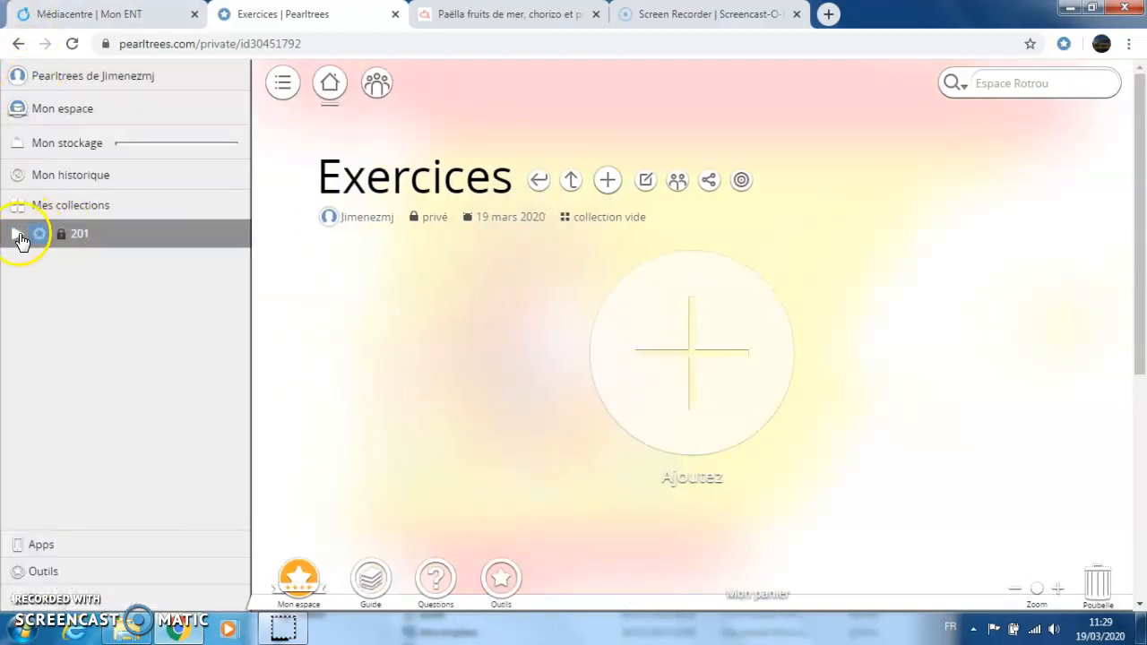
pyautogui.click(15, 235)
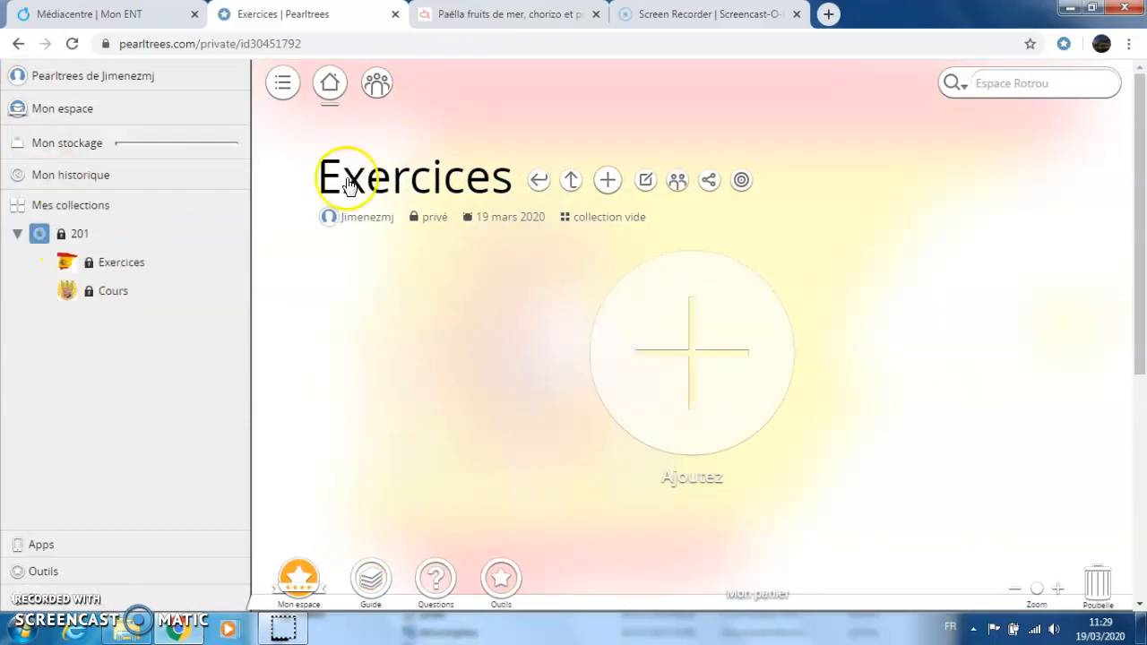
pyautogui.click(569, 182)
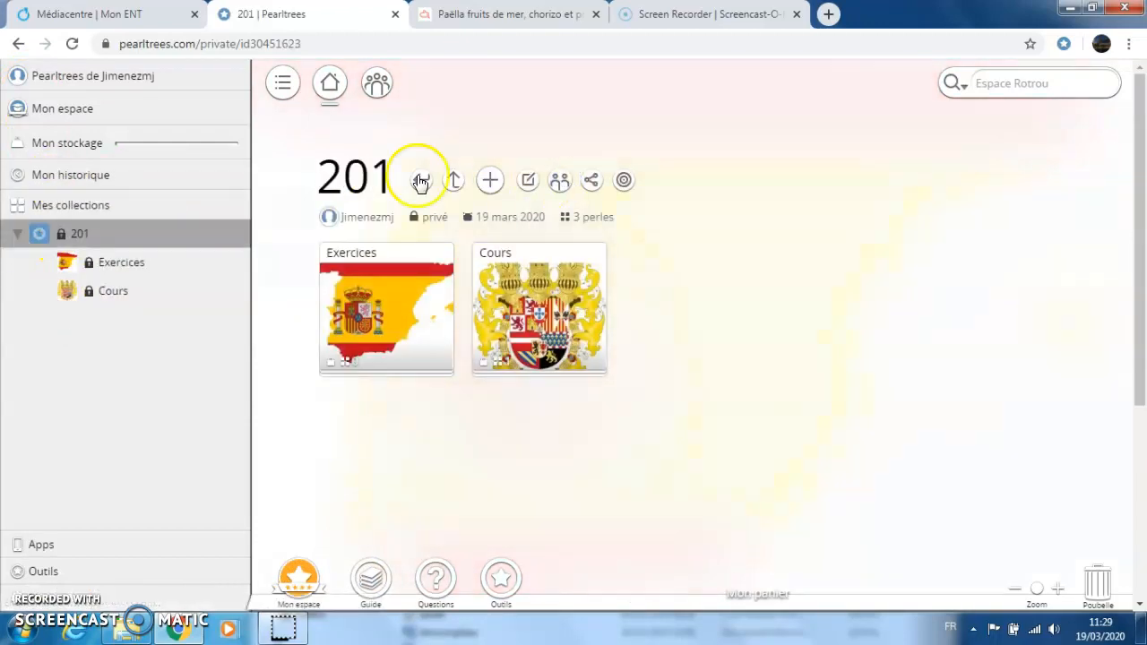
pyautogui.click(74, 205)
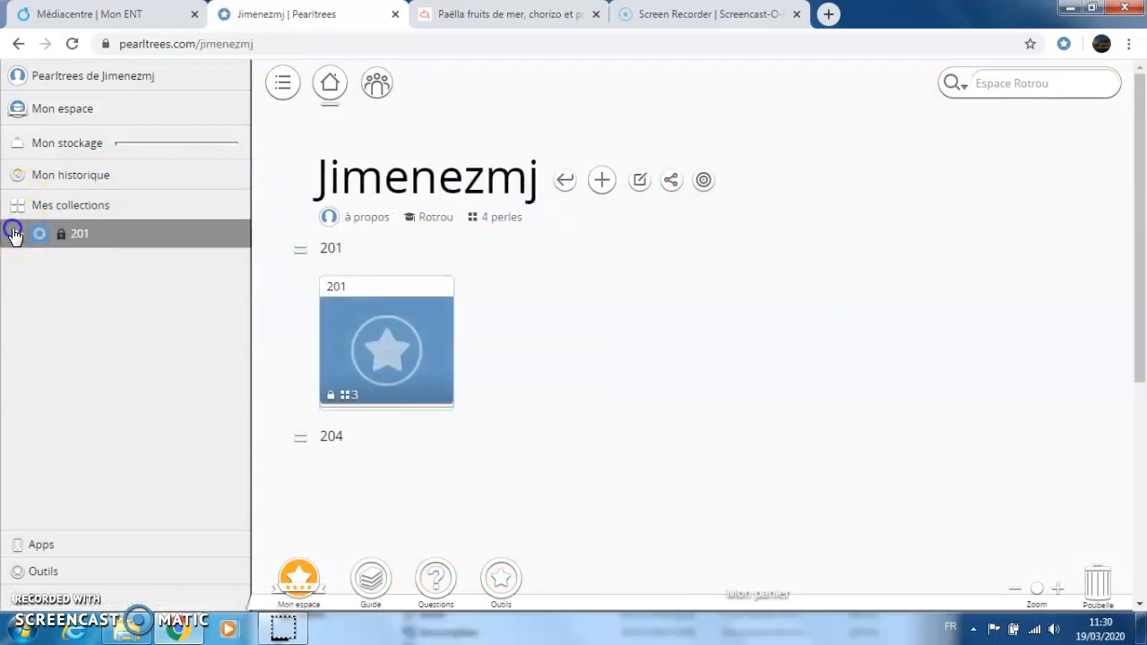
pyautogui.click(14, 235)
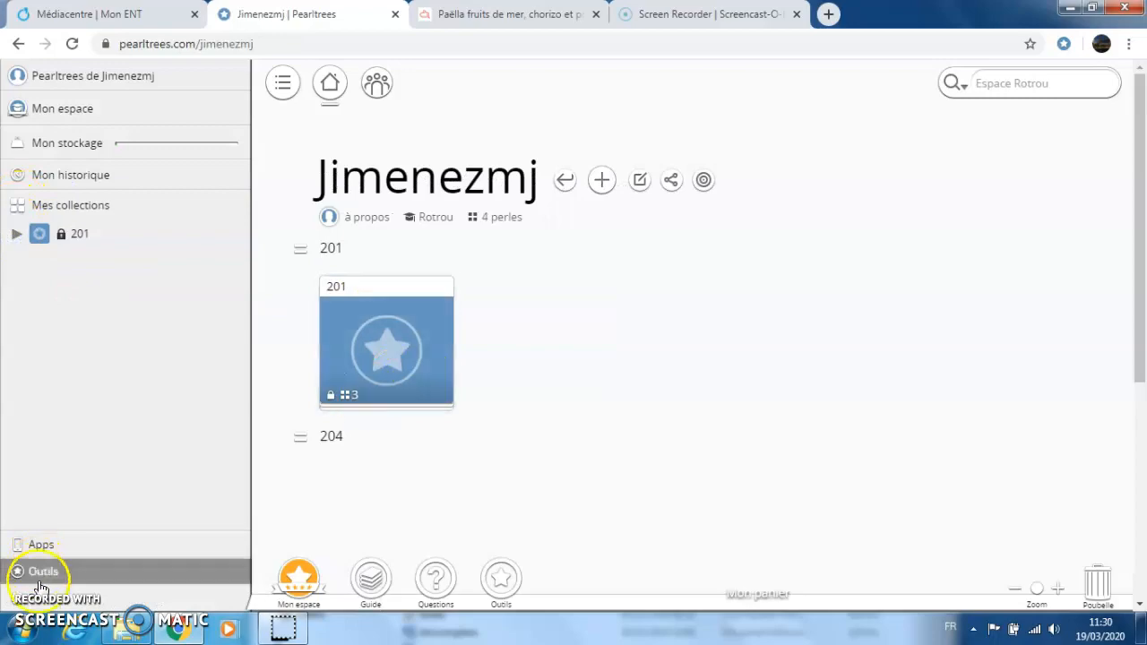